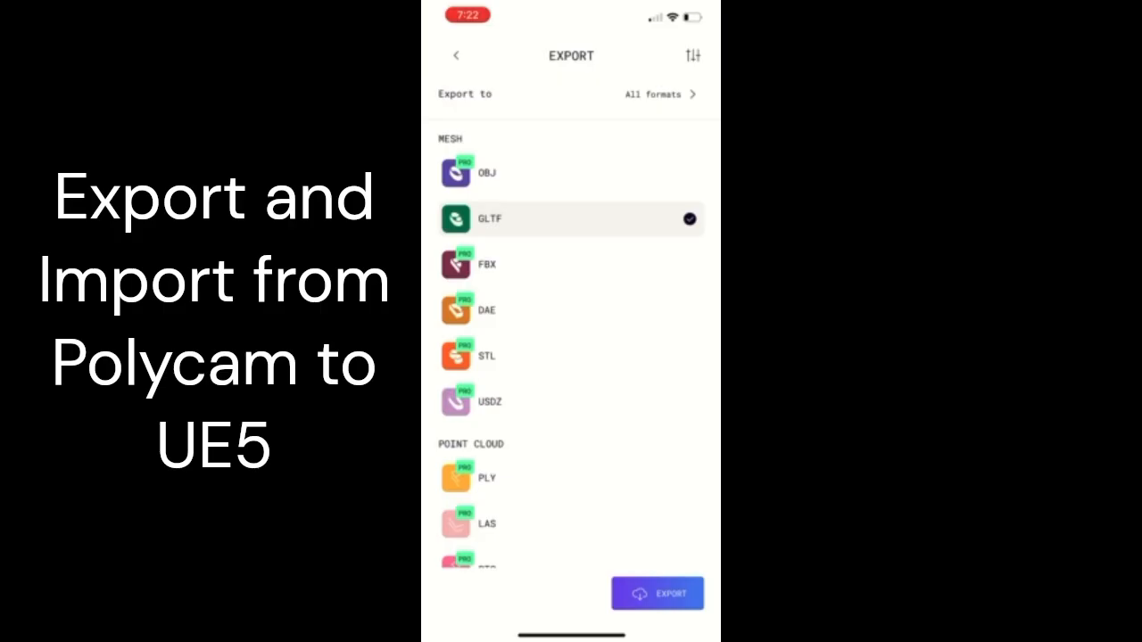
Step: Export the Polycam capture as GLTF and share the resulting 7_9_2024 archive through Mail
{"action": "left_click", "coordinate": [658, 594]}
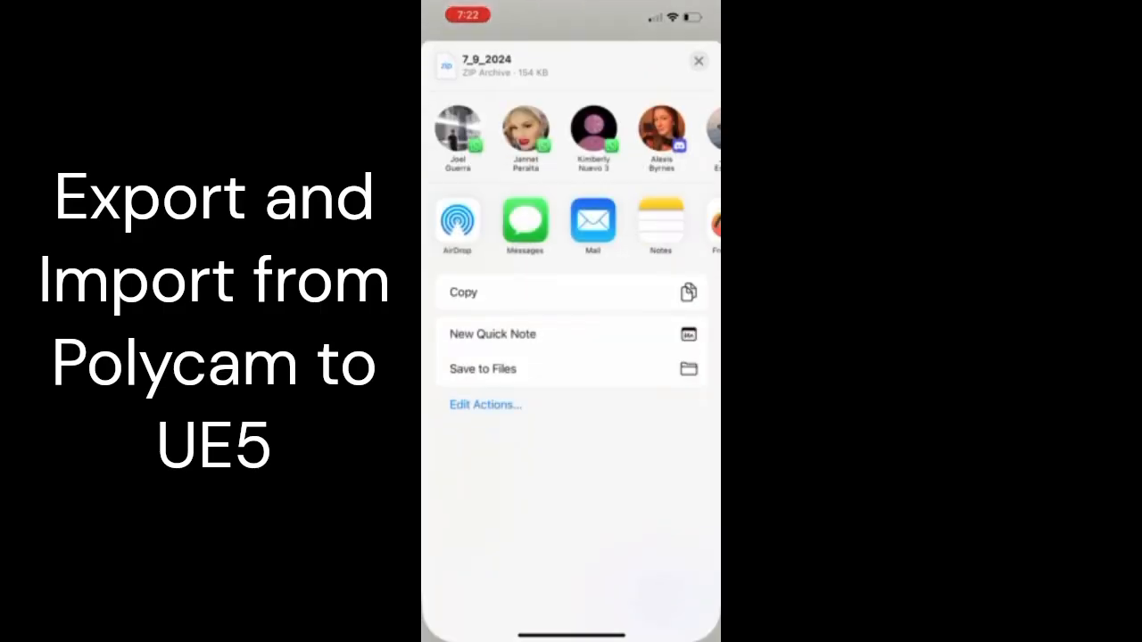
{"action": "left_click", "coordinate": [593, 219]}
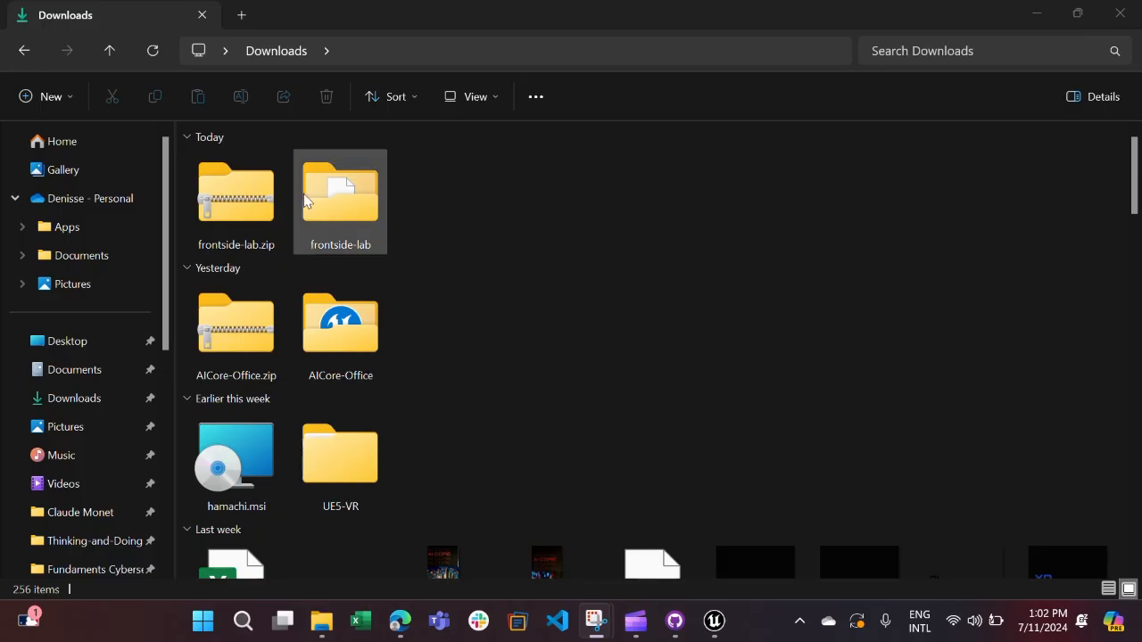
Step: Check the contents of frontside-lab.zip and the extracted frontside-lab folder in Downloads
{"action": "double_click", "coordinate": [238, 188]}
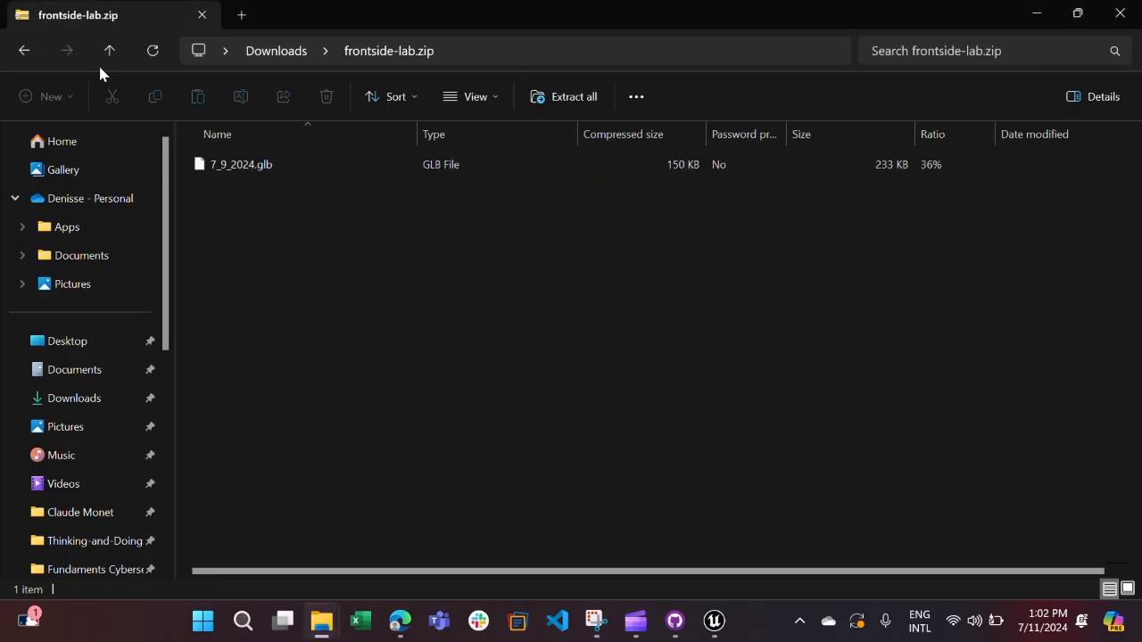
{"action": "left_click", "coordinate": [24, 53]}
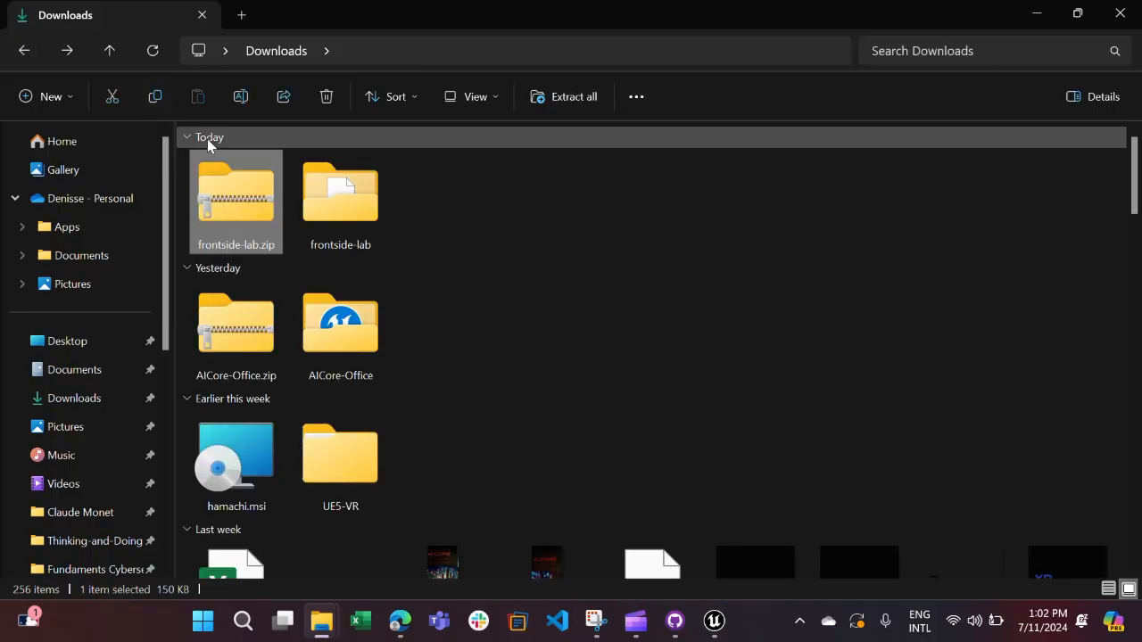
{"action": "double_click", "coordinate": [346, 217]}
{"action": "left_click", "coordinate": [24, 51]}
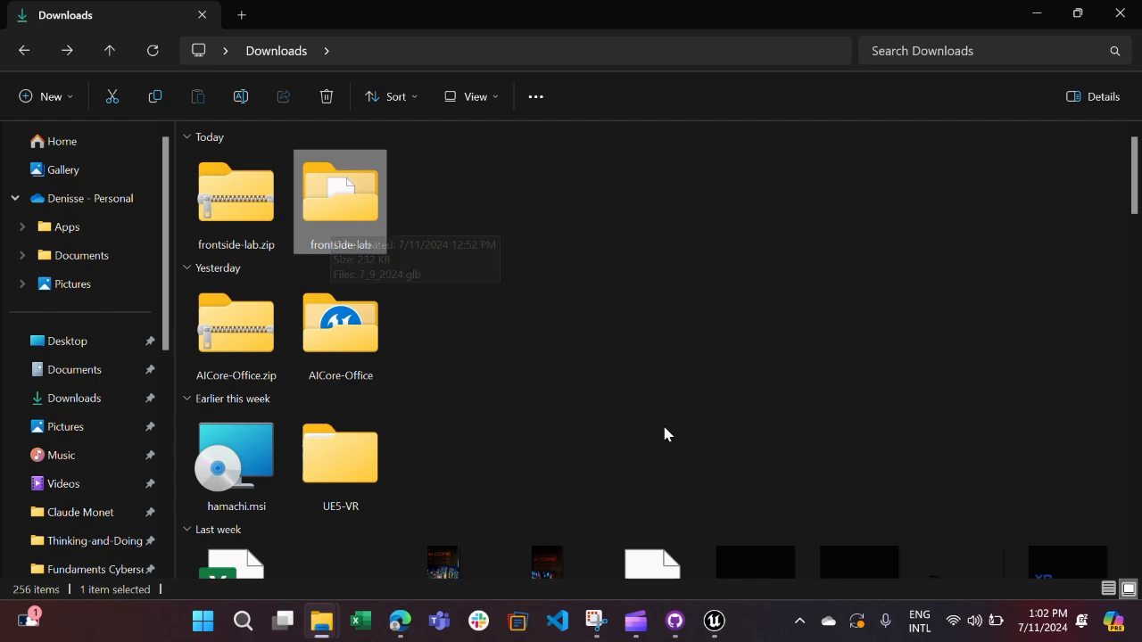
Step: Switch to Unreal Engine, create a folder named frontside-GLB in the project's Content folder and open it
{"action": "left_click", "coordinate": [718, 625]}
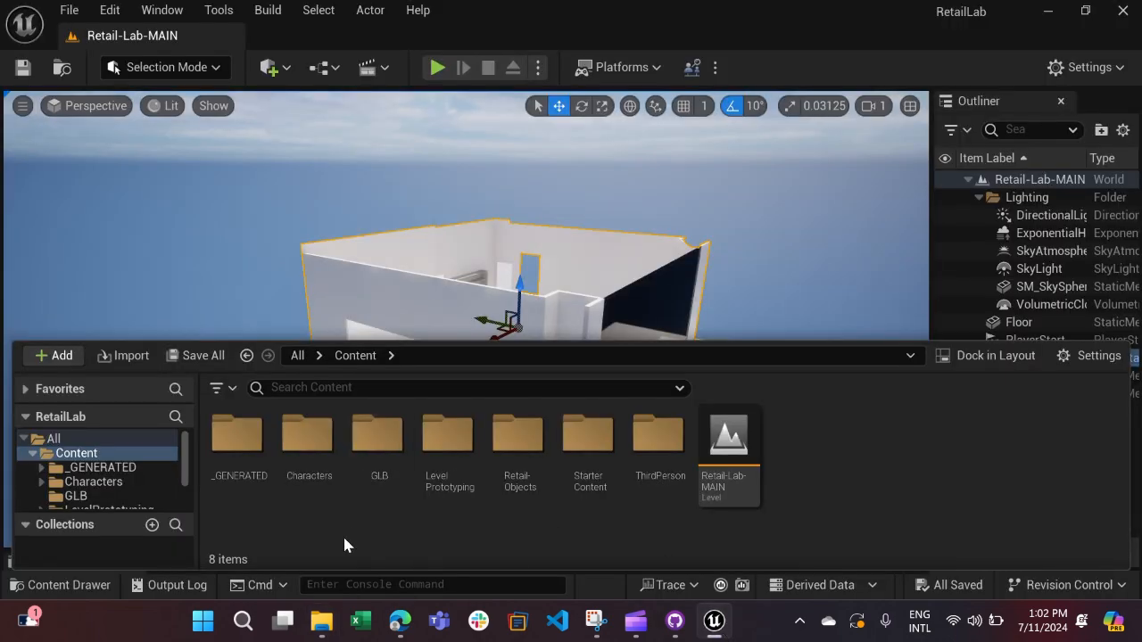
{"action": "right_click", "coordinate": [791, 452]}
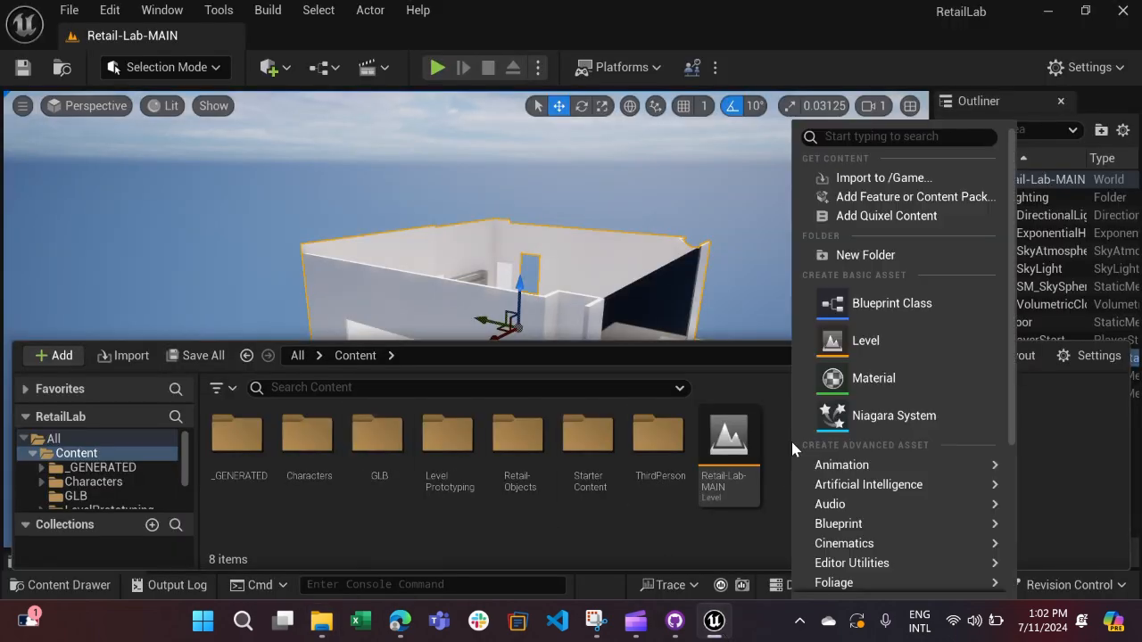
{"action": "left_click", "coordinate": [865, 256]}
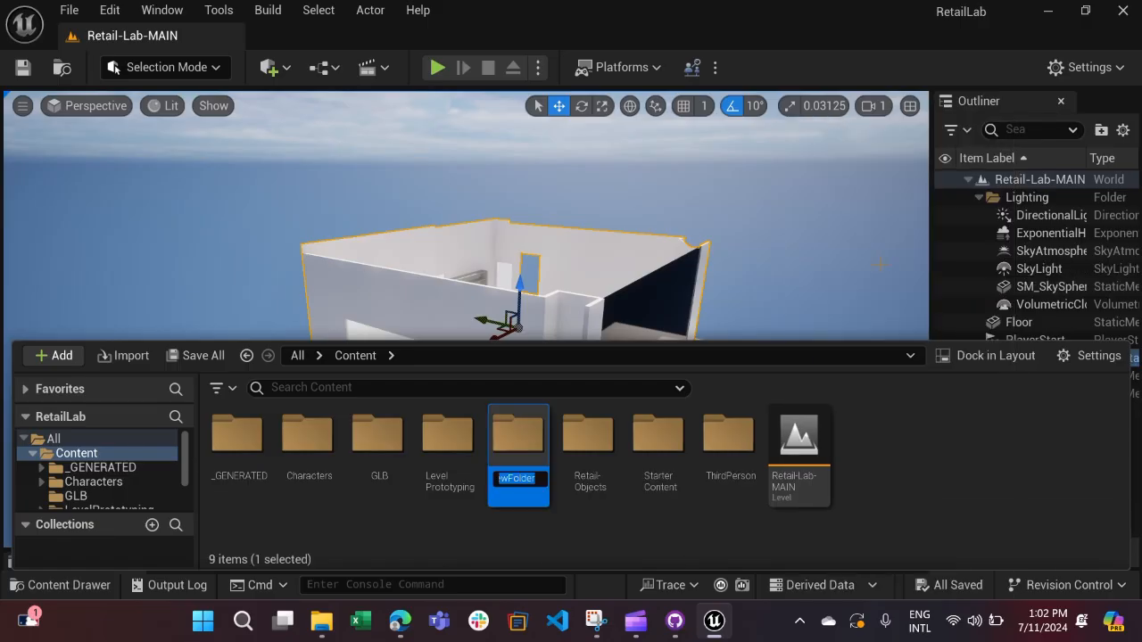
{"action": "key", "text": "BackSpace"}
{"action": "key", "text": "Return"}
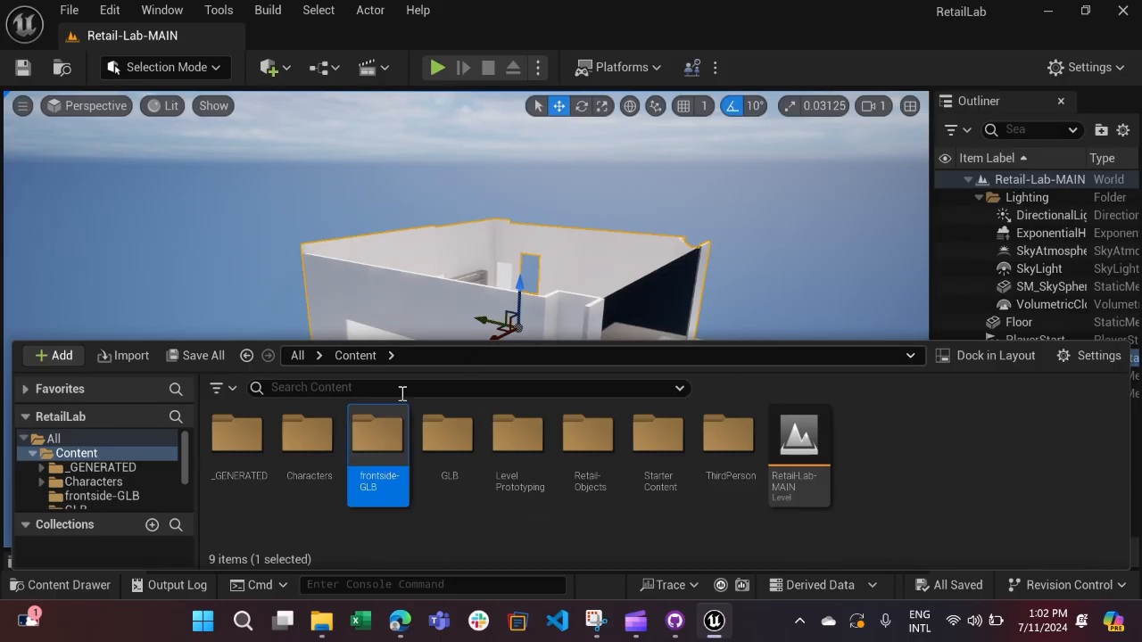
{"action": "double_click", "coordinate": [378, 453]}
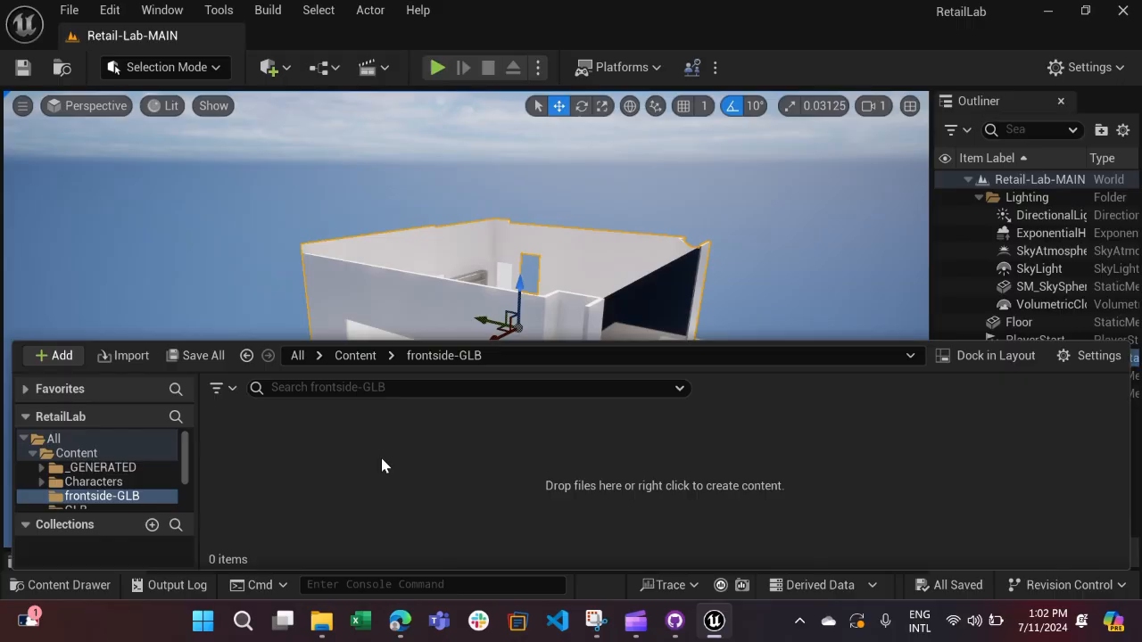
Step: Choose 7_9_2024.glb from the frontside-lab folder in Downloads as the file to import into frontside-GLB
{"action": "left_click", "coordinate": [108, 363]}
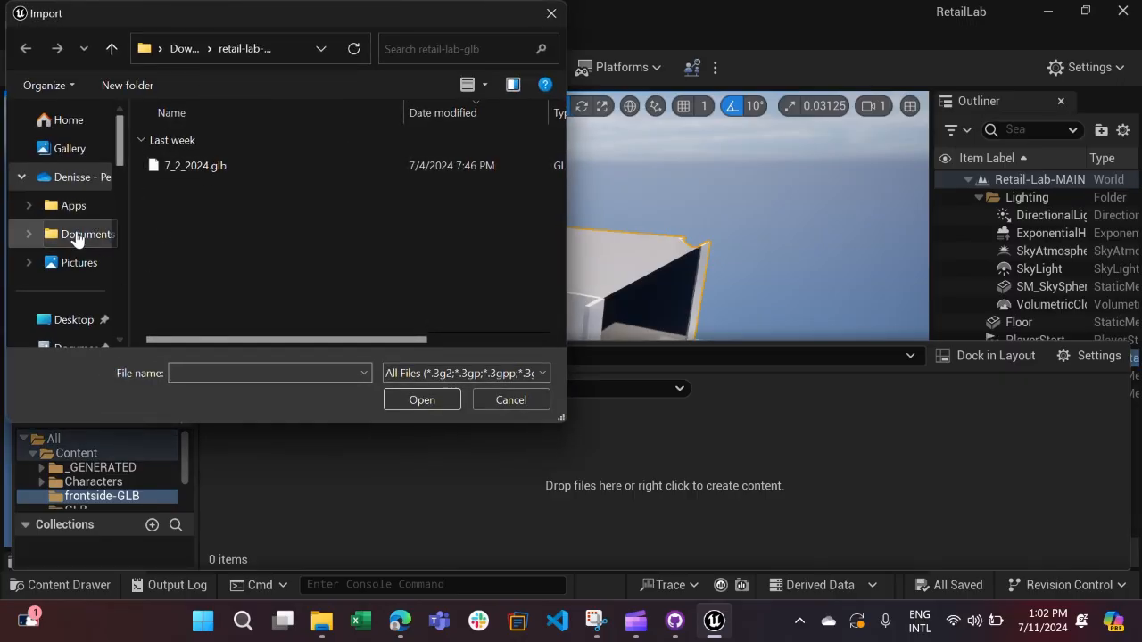
{"action": "scroll", "coordinate": [56, 240], "scroll_direction": "down", "scroll_amount": 3}
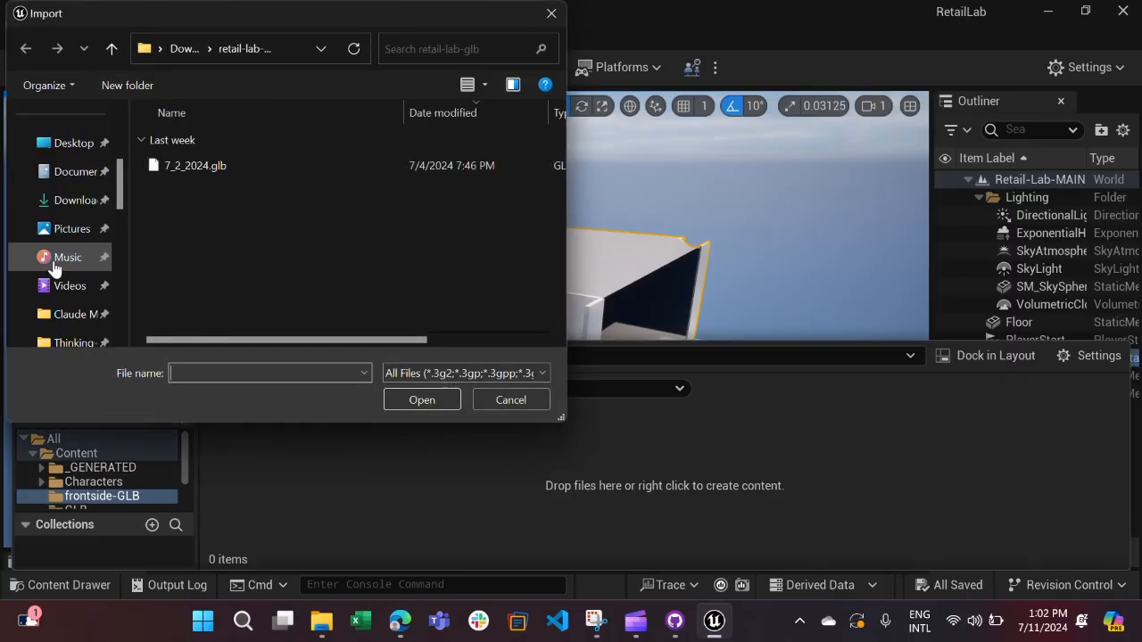
{"action": "left_click", "coordinate": [56, 202]}
{"action": "scroll", "coordinate": [163, 171], "scroll_direction": "up", "scroll_amount": 10}
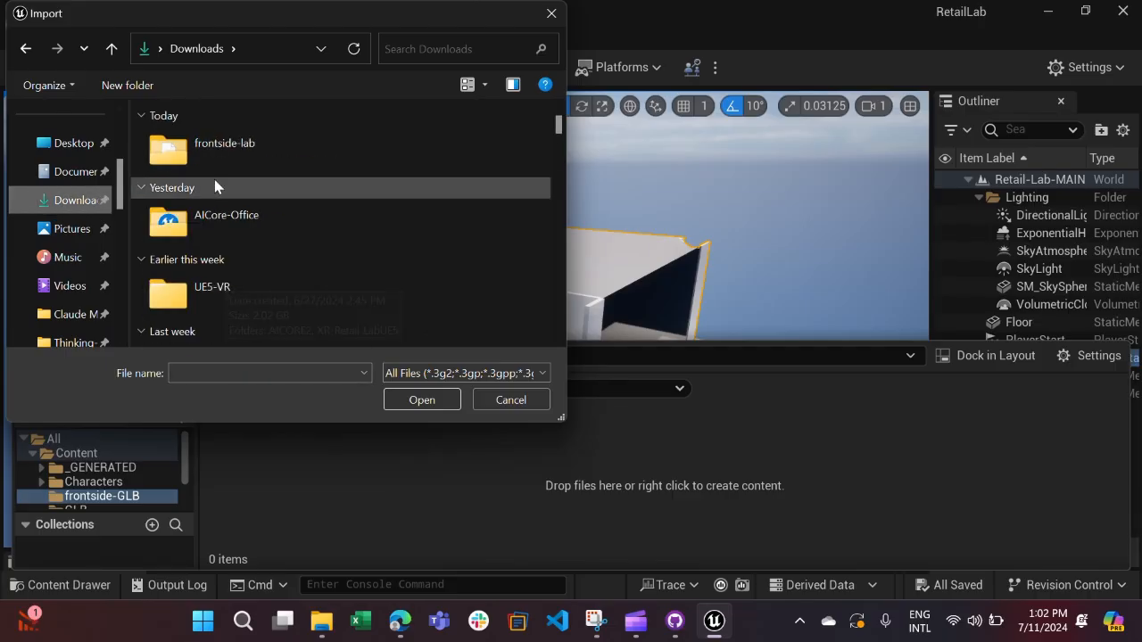
{"action": "double_click", "coordinate": [201, 148]}
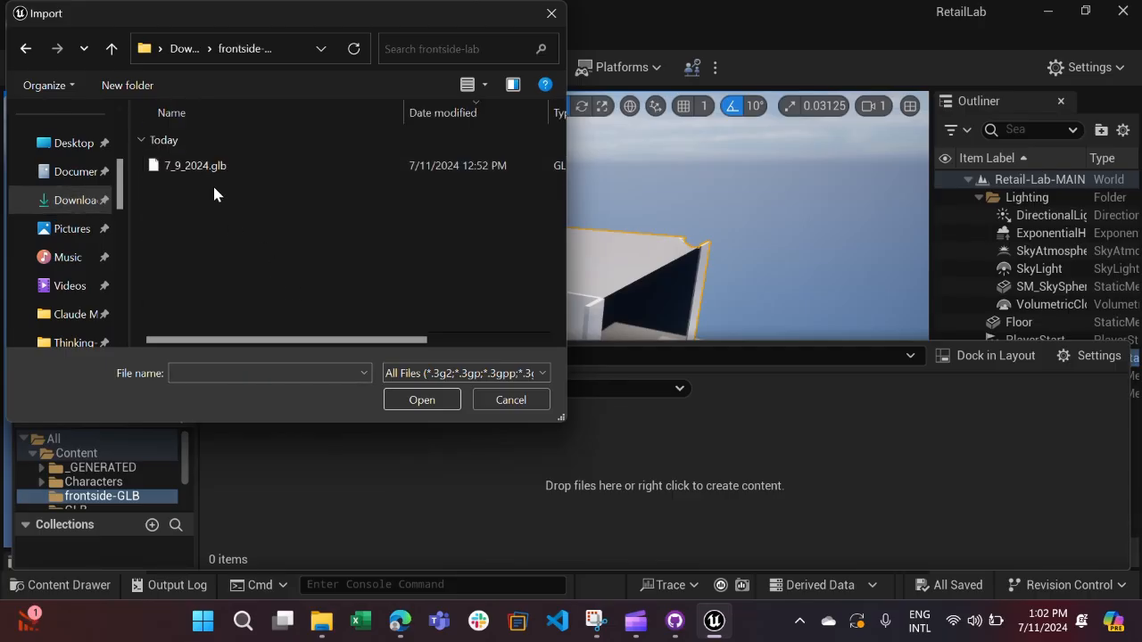
{"action": "double_click", "coordinate": [214, 173]}
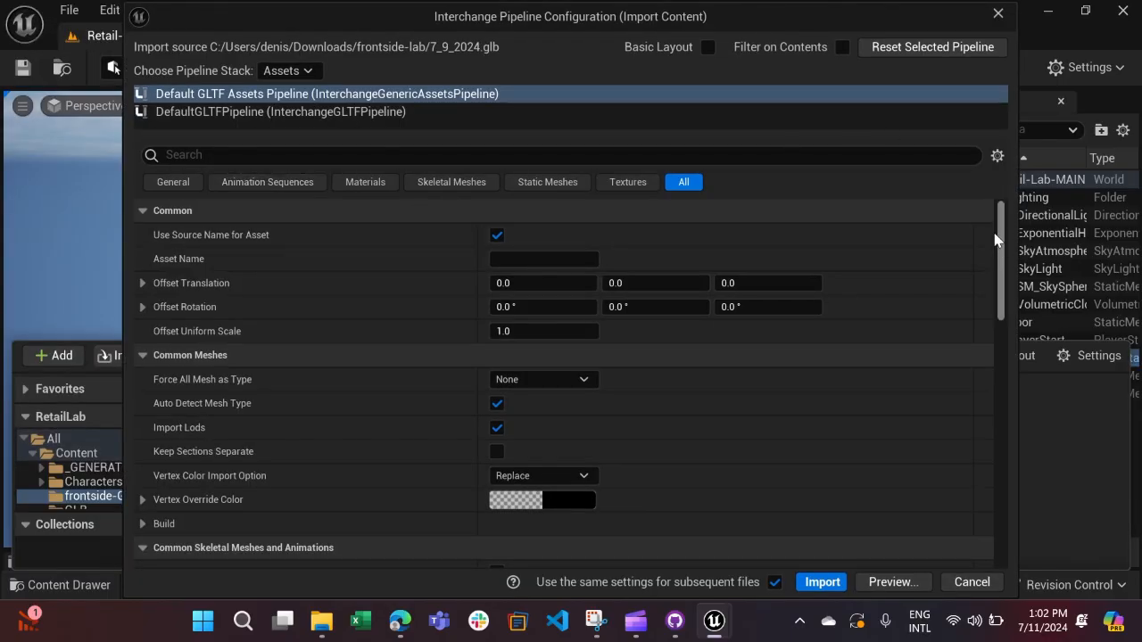
Step: Review the static mesh import options and import the GLB with Combine Static Meshes off
{"action": "left_click_drag", "start_coordinate": [1004, 244], "coordinate": [1013, 342]}
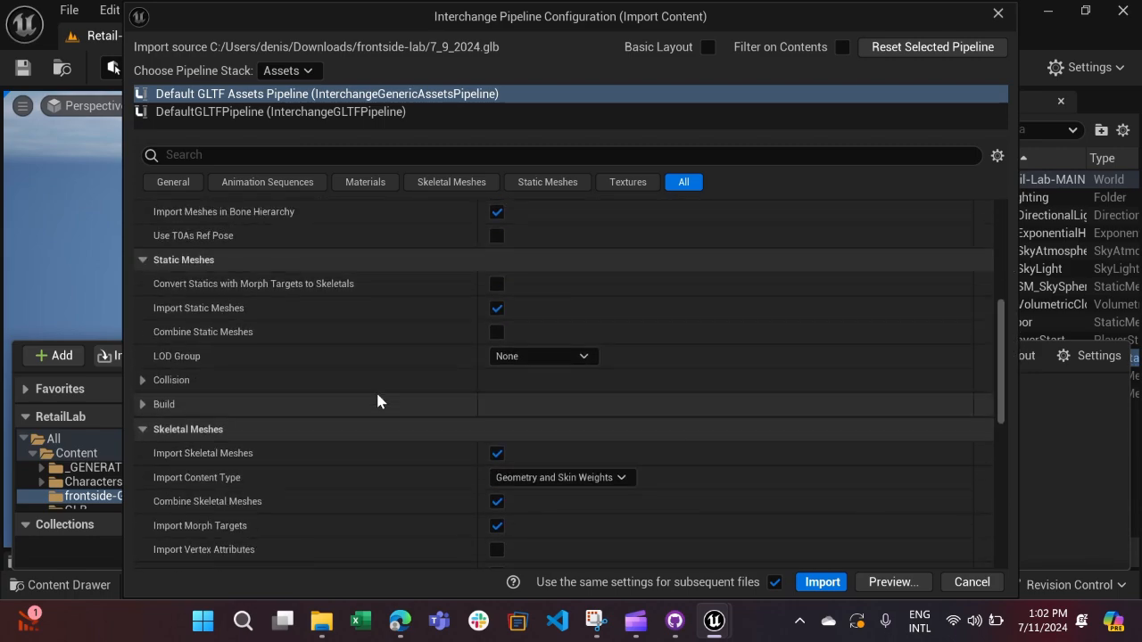
{"action": "mouse_move", "coordinate": [183, 335]}
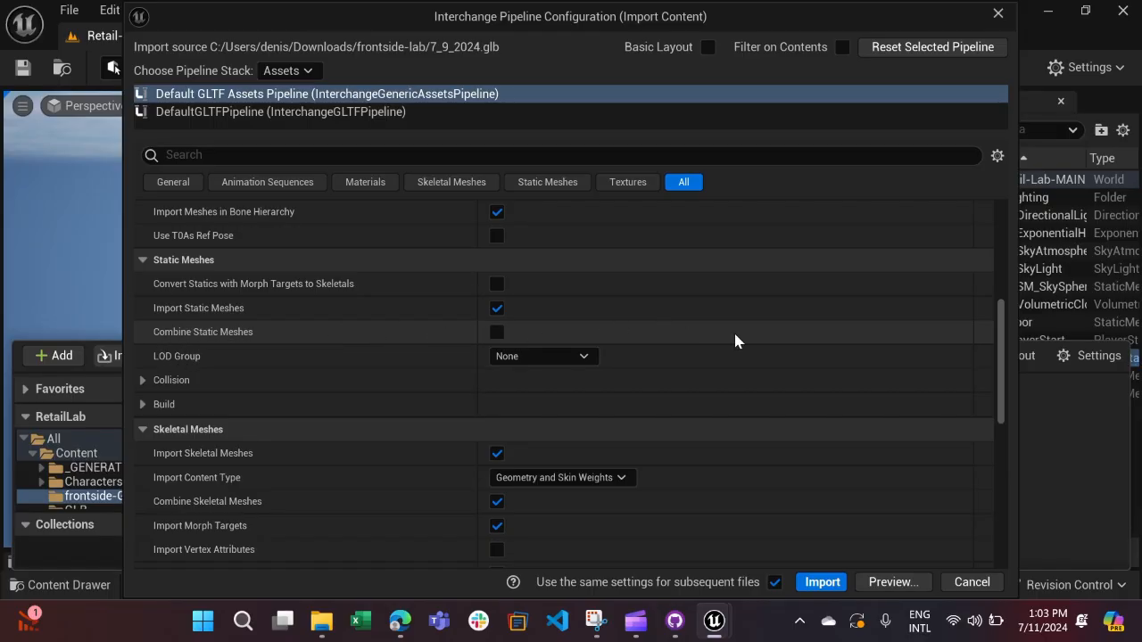
{"action": "left_click", "coordinate": [821, 581]}
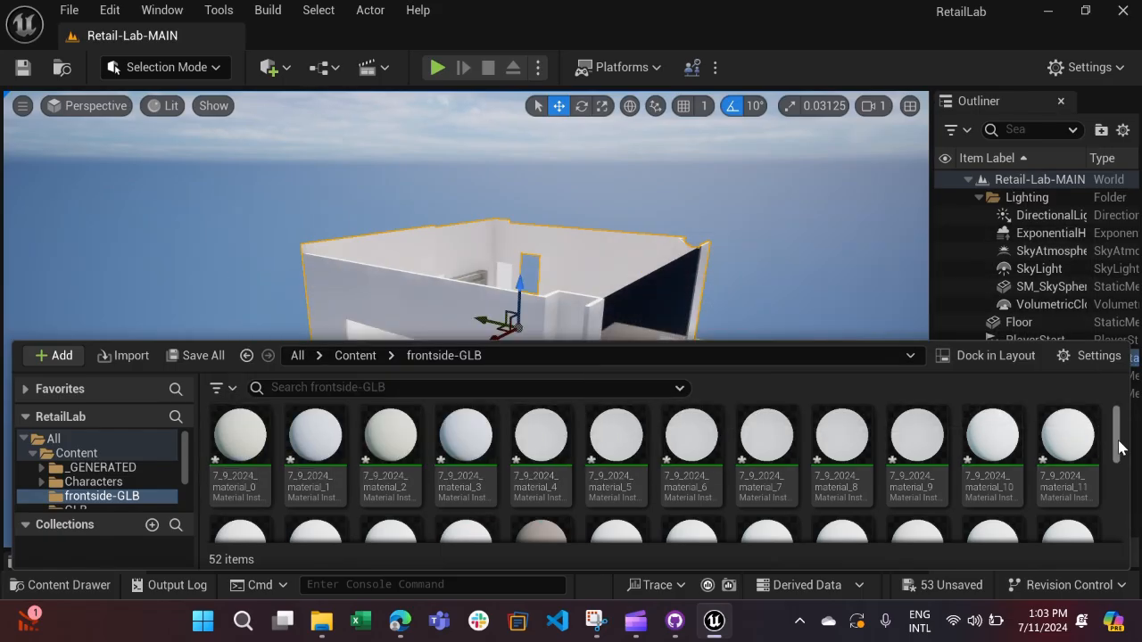
Step: Look through the imported materials and static meshes in the frontside-GLB folder
{"action": "left_click_drag", "start_coordinate": [1118, 441], "coordinate": [1118, 416]}
{"action": "left_click_drag", "start_coordinate": [1120, 435], "coordinate": [1110, 506]}
{"action": "scroll", "coordinate": [1106, 513], "scroll_direction": "down", "scroll_amount": 1}
{"action": "scroll", "coordinate": [1105, 517], "scroll_direction": "up", "scroll_amount": 2}
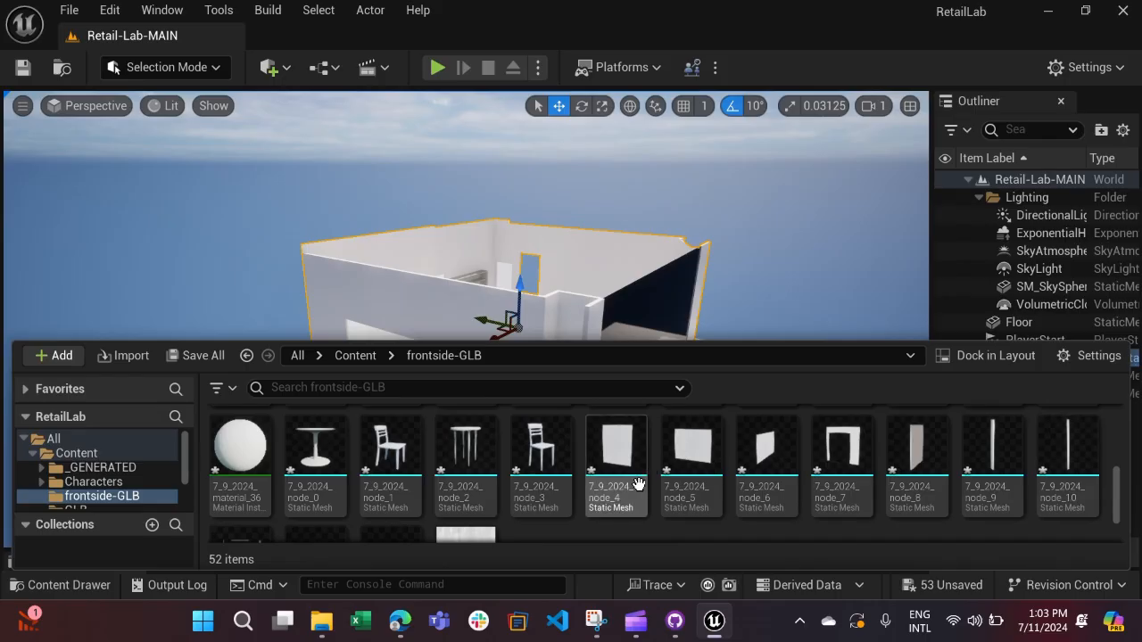
{"action": "scroll", "coordinate": [327, 475], "scroll_direction": "down", "scroll_amount": 1}
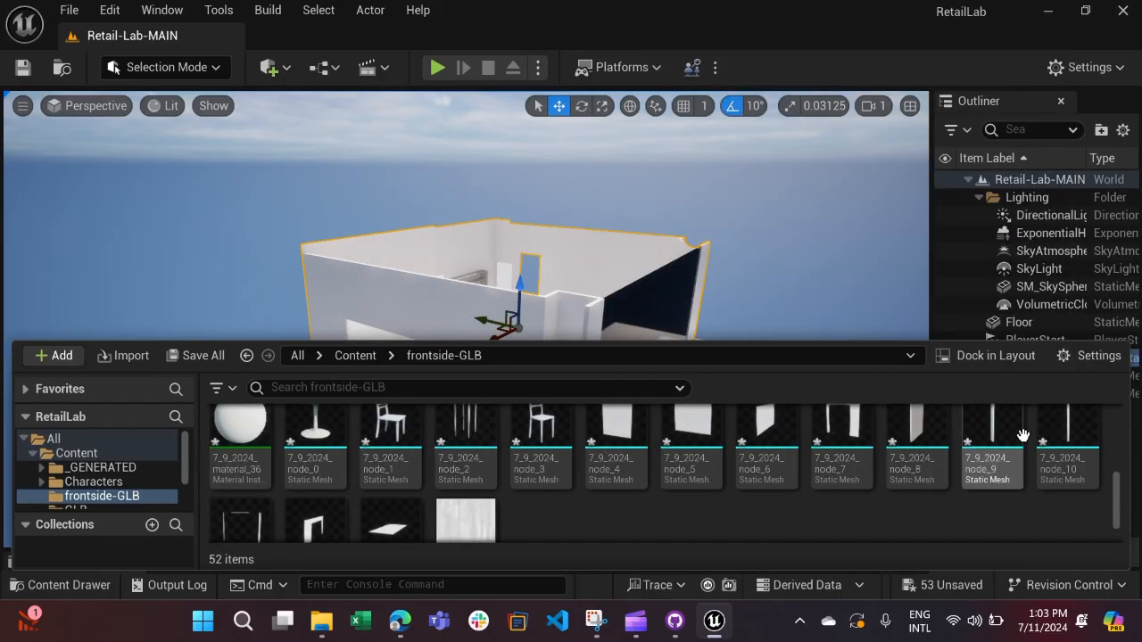
Step: Create a Blueprint Class with Actor as parent in the frontside-GLB folder and name it frontside-lab
{"action": "scroll", "coordinate": [598, 465], "scroll_direction": "down", "scroll_amount": 2}
{"action": "right_click", "coordinate": [518, 479]}
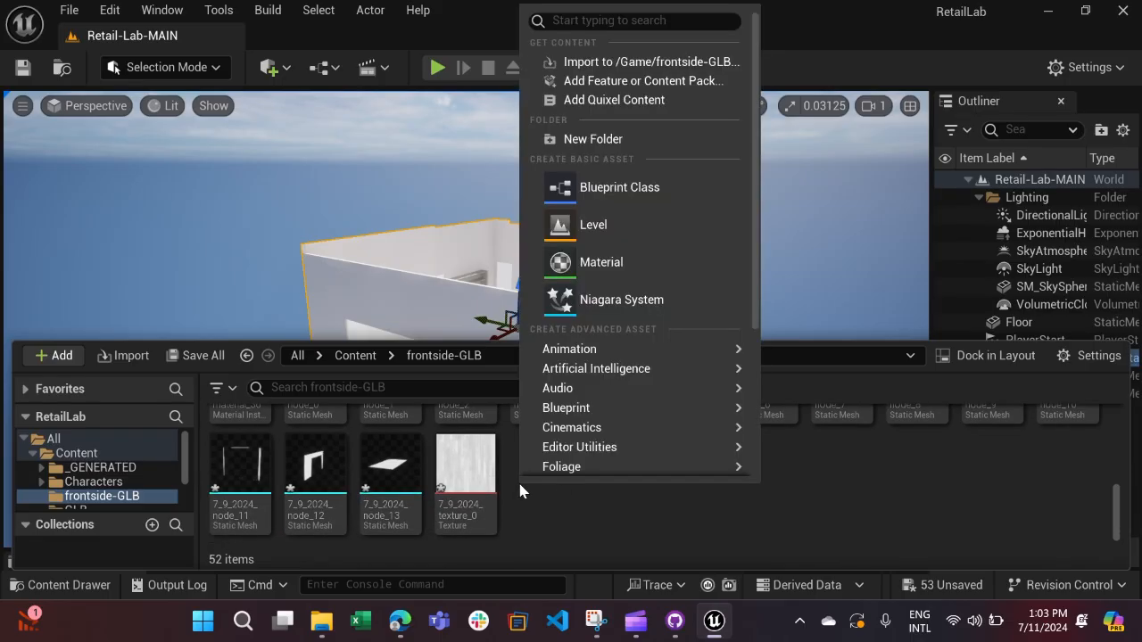
{"action": "left_click", "coordinate": [575, 184]}
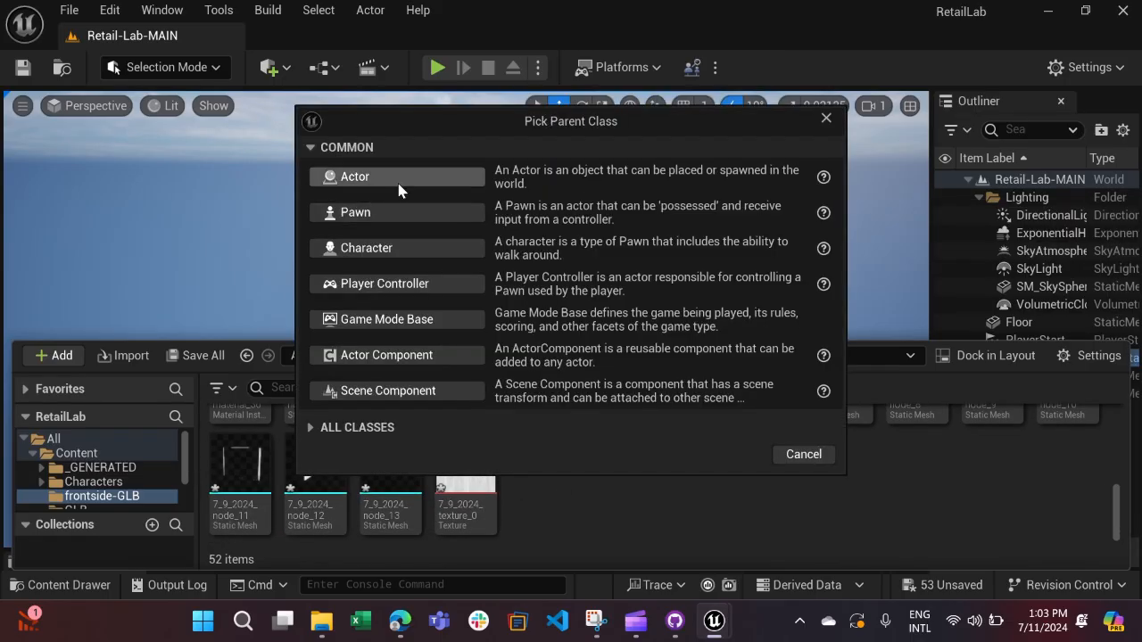
{"action": "left_click", "coordinate": [374, 211]}
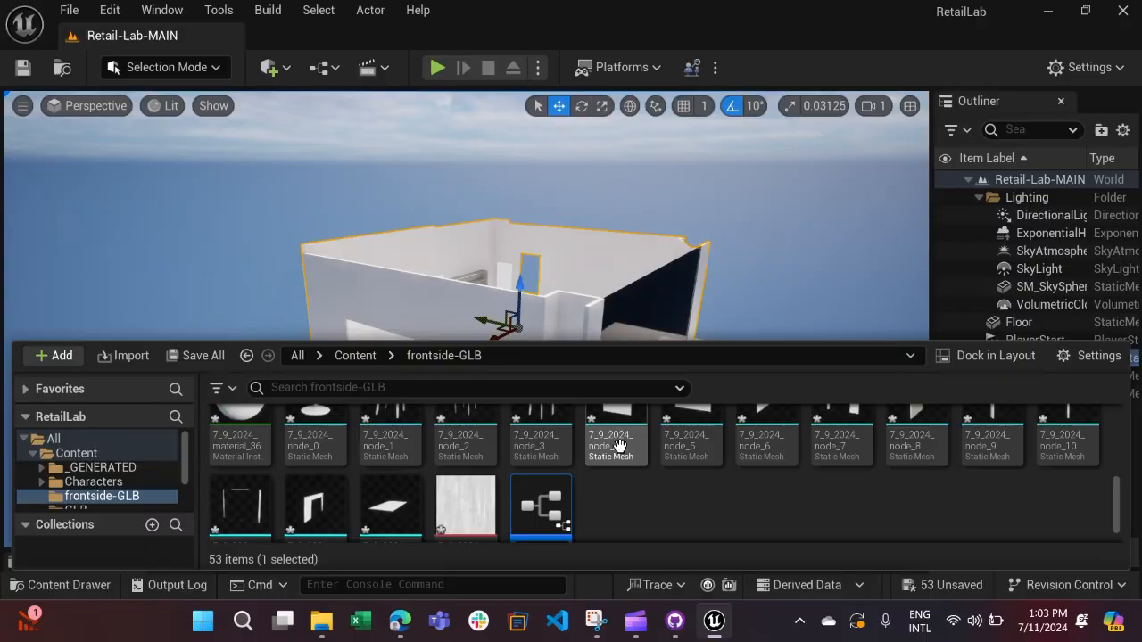
{"action": "key", "text": "BackSpace"}
{"action": "type", "text": "frontside-BP"}
{"action": "key", "text": "Return"}
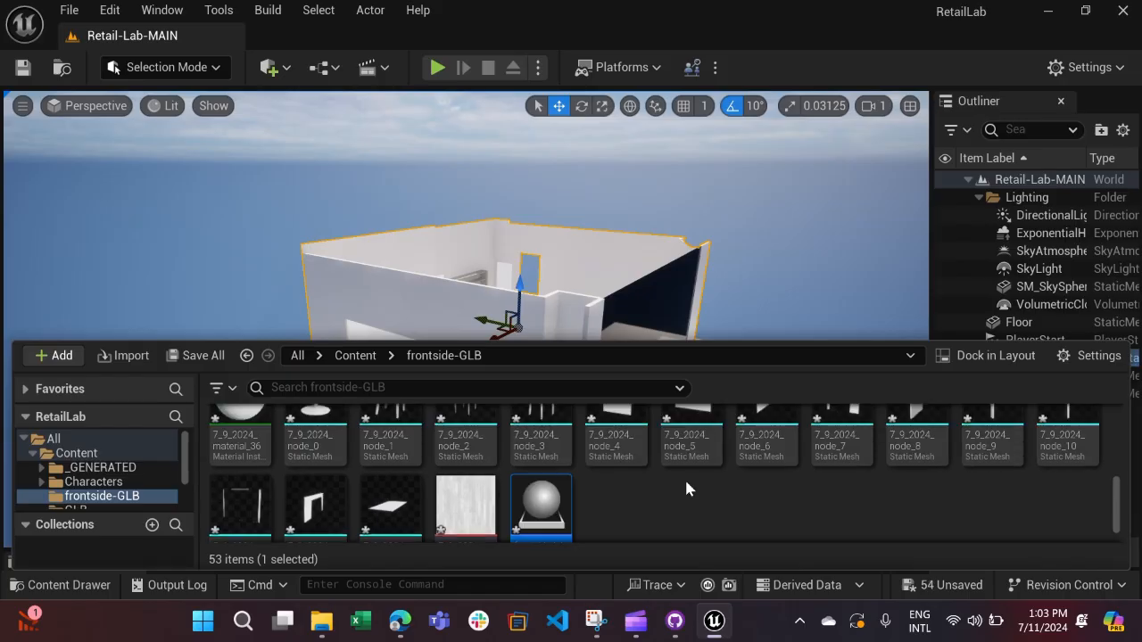
{"action": "scroll", "coordinate": [682, 474], "scroll_direction": "down", "scroll_amount": 1}
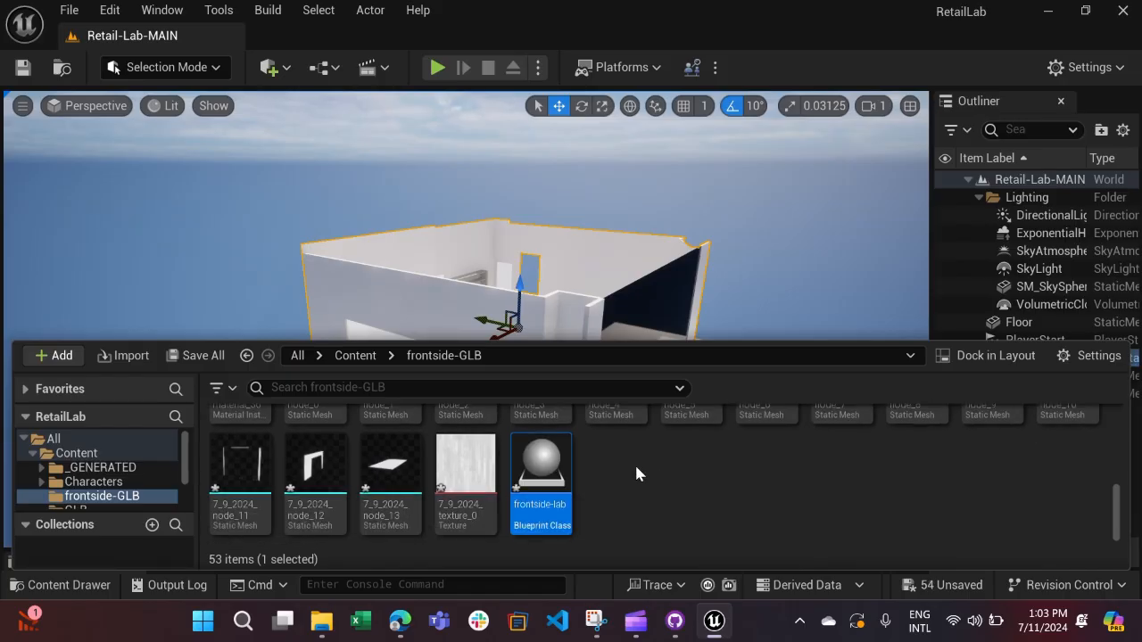
Step: Open the frontside-lab Blueprint and add the static meshes 7_9_2024_node_0 through 7_9_2024_node_13 to it as components
{"action": "double_click", "coordinate": [530, 456]}
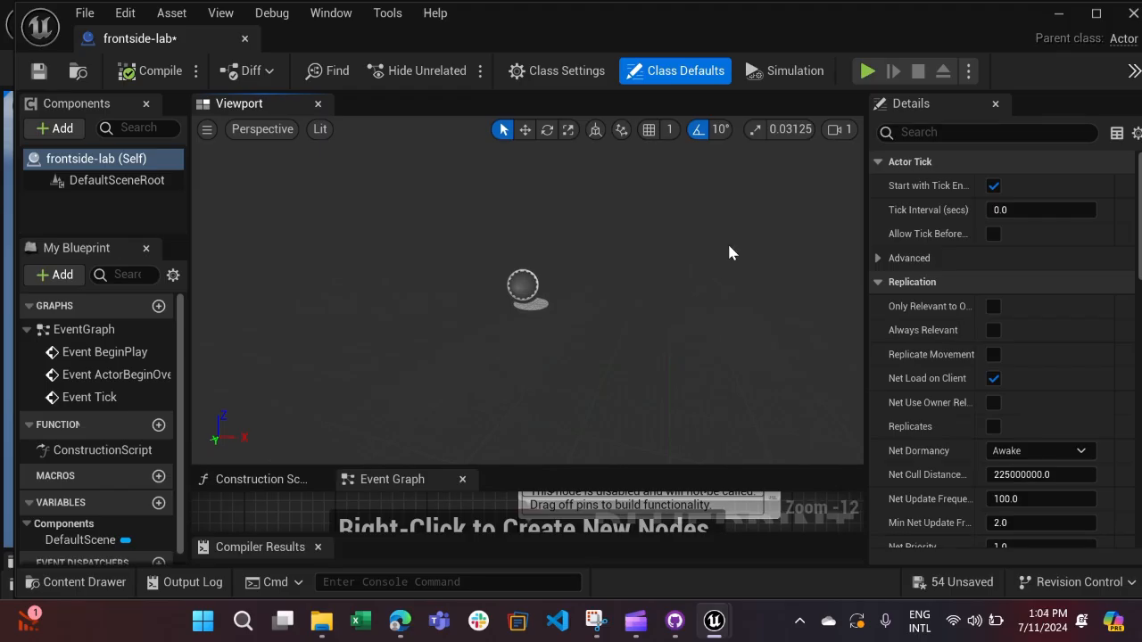
{"action": "key", "text": "ctrl+space"}
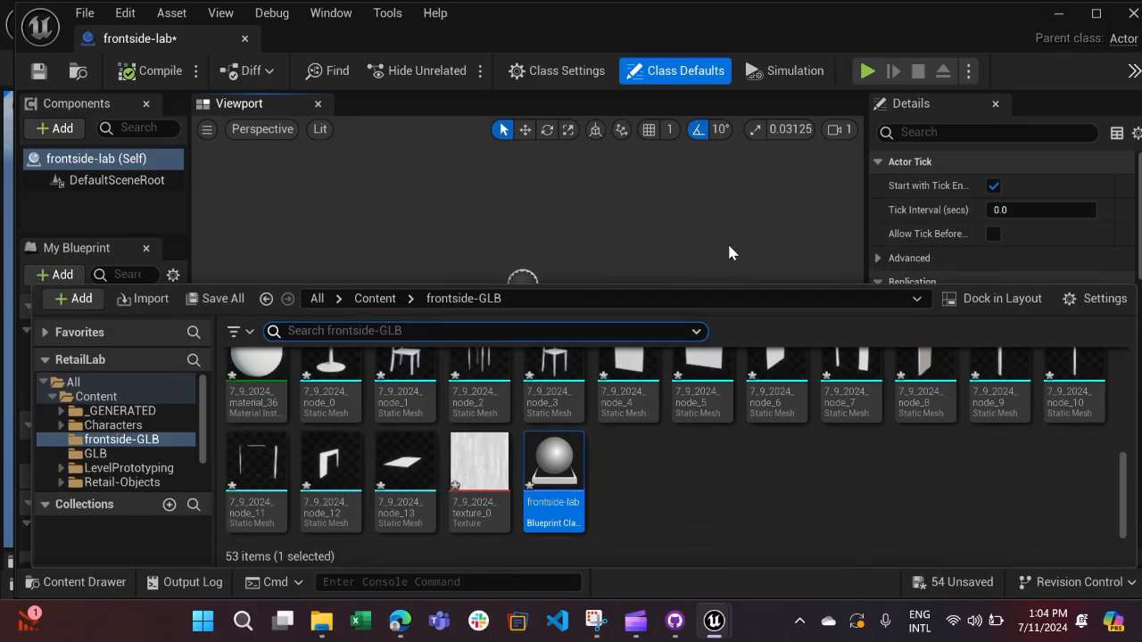
{"action": "scroll", "coordinate": [629, 401], "scroll_direction": "up", "scroll_amount": 1}
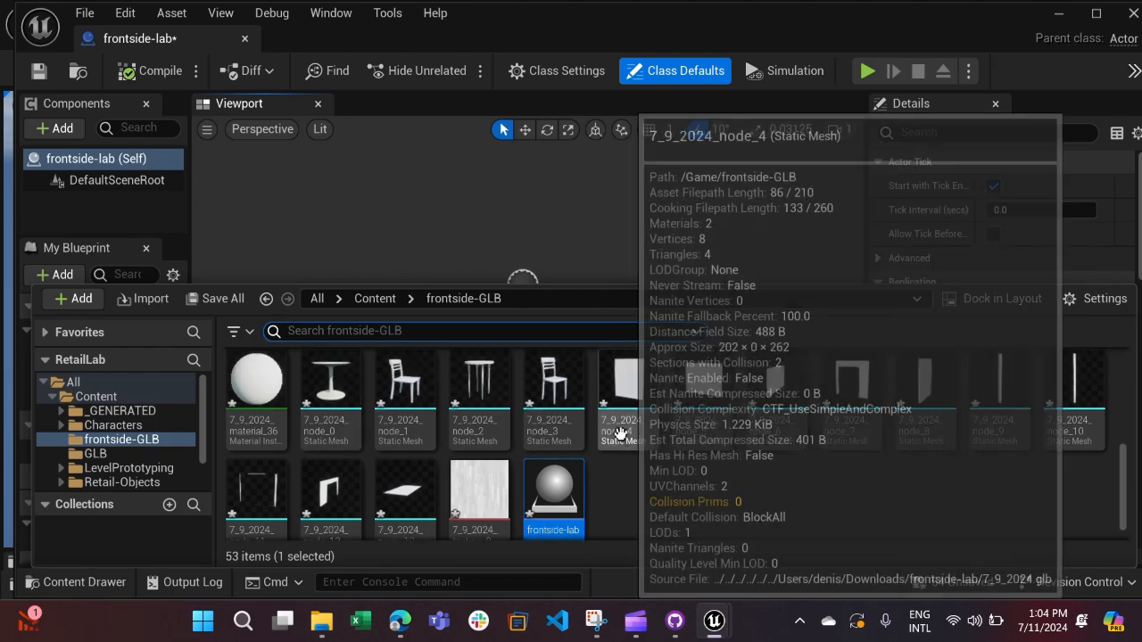
{"action": "scroll", "coordinate": [672, 466], "scroll_direction": "down", "scroll_amount": 1}
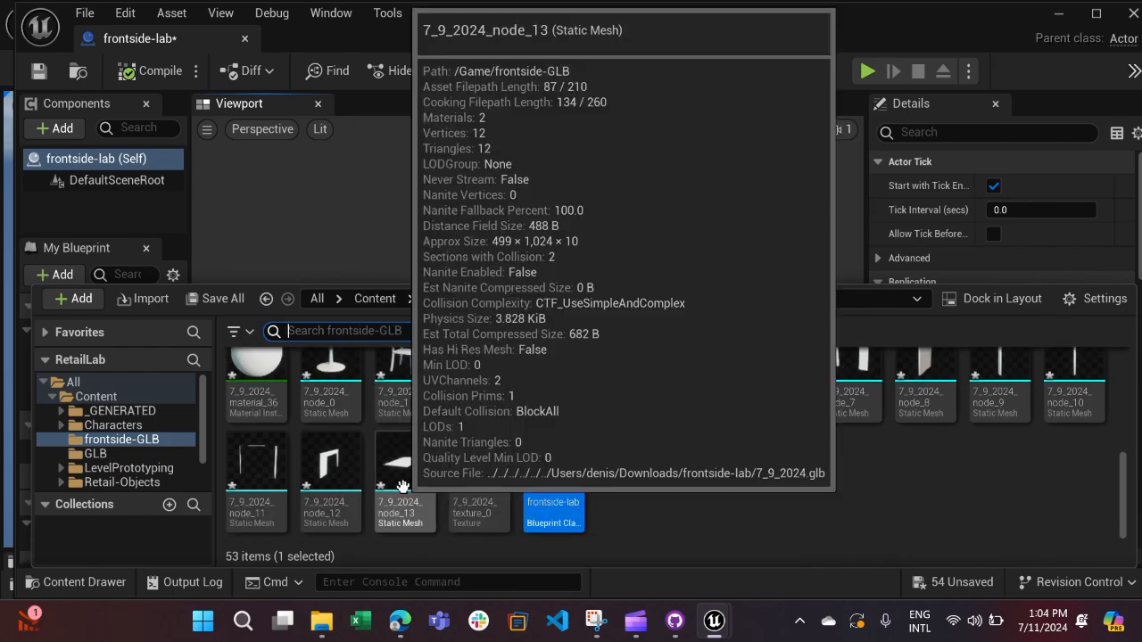
{"action": "left_click", "coordinate": [401, 486]}
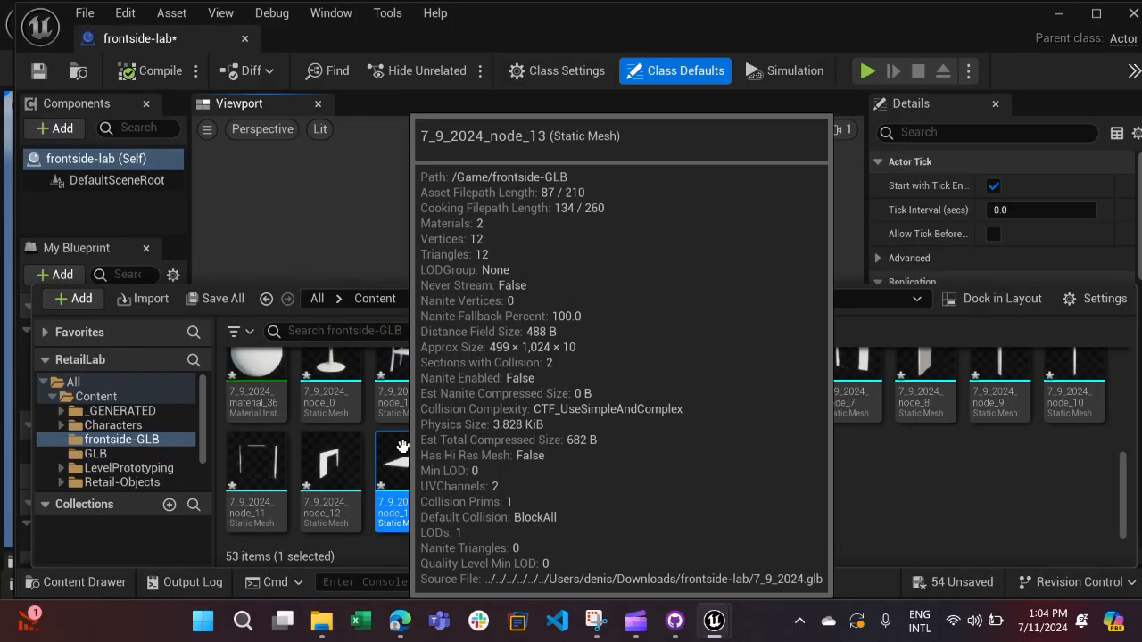
{"action": "mouse_move", "coordinate": [332, 384]}
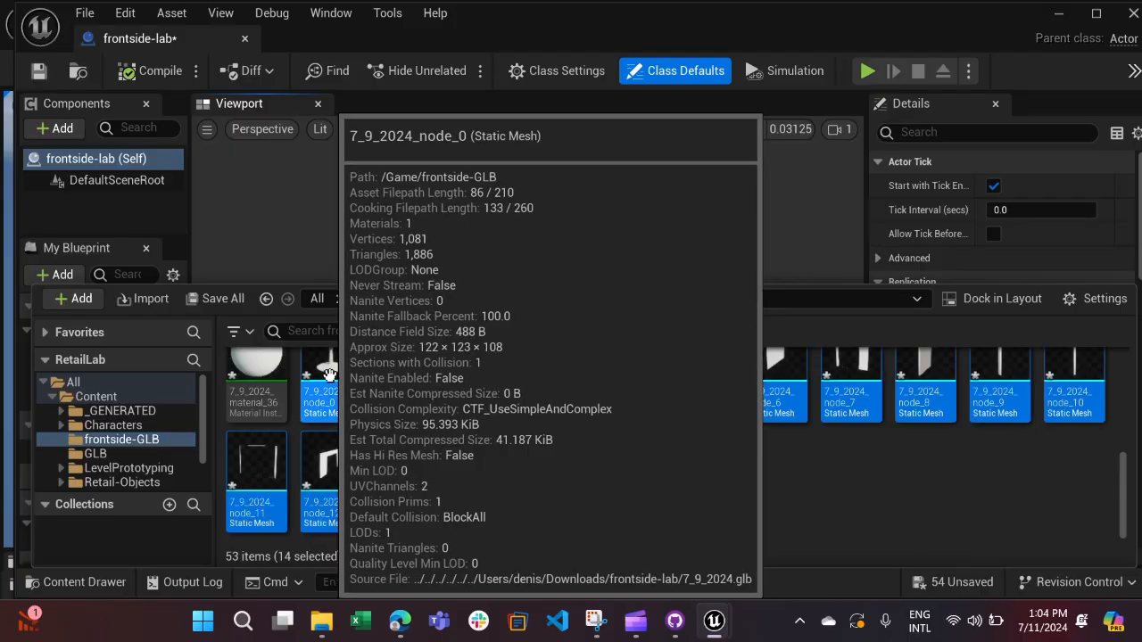
{"action": "left_click", "coordinate": [329, 374], "text": "shift"}
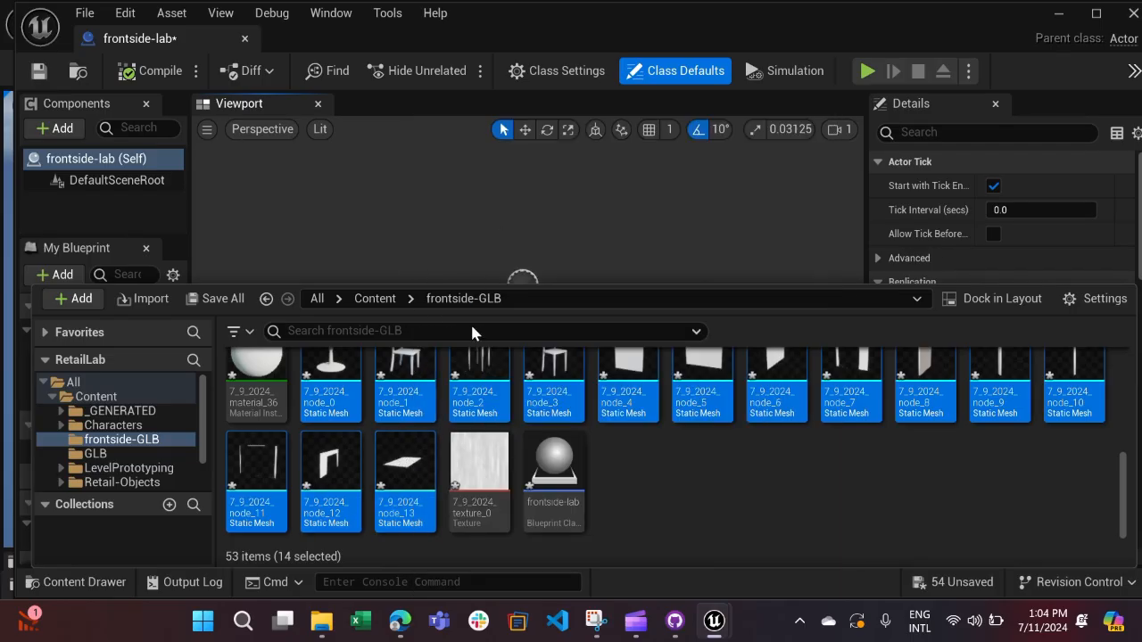
{"action": "left_click_drag", "start_coordinate": [406, 462], "coordinate": [625, 500]}
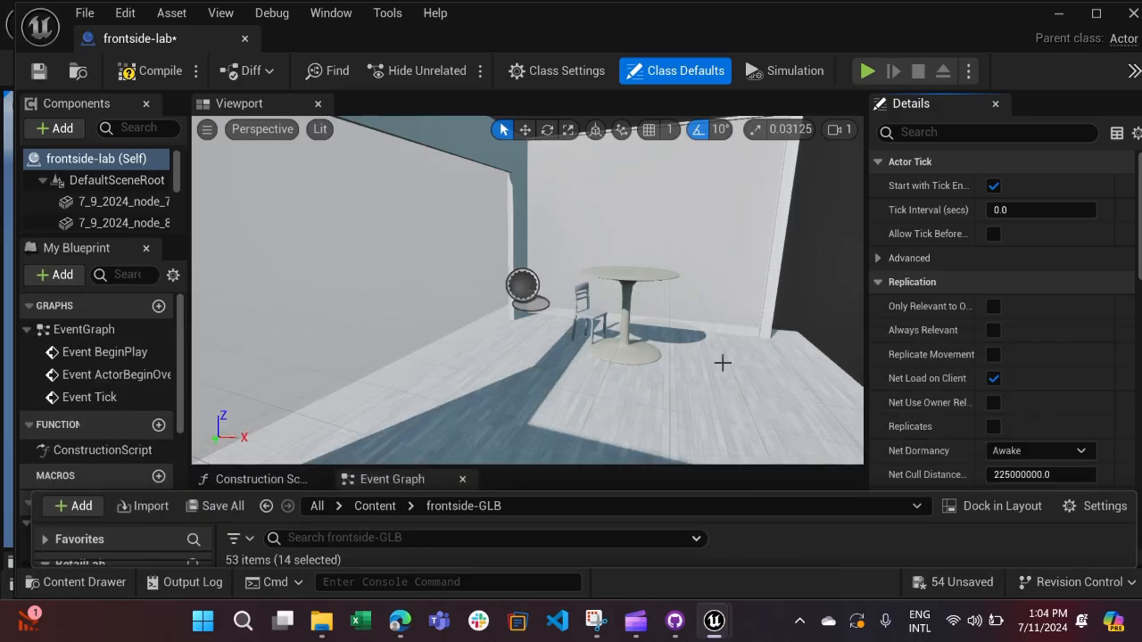
Step: Inspect the assembled room from above in the Blueprint viewport and select the wall mesh with the large opening
{"action": "right_click_drag", "start_coordinate": [717, 367], "coordinate": [689, 348]}
{"action": "key", "text": "s"}
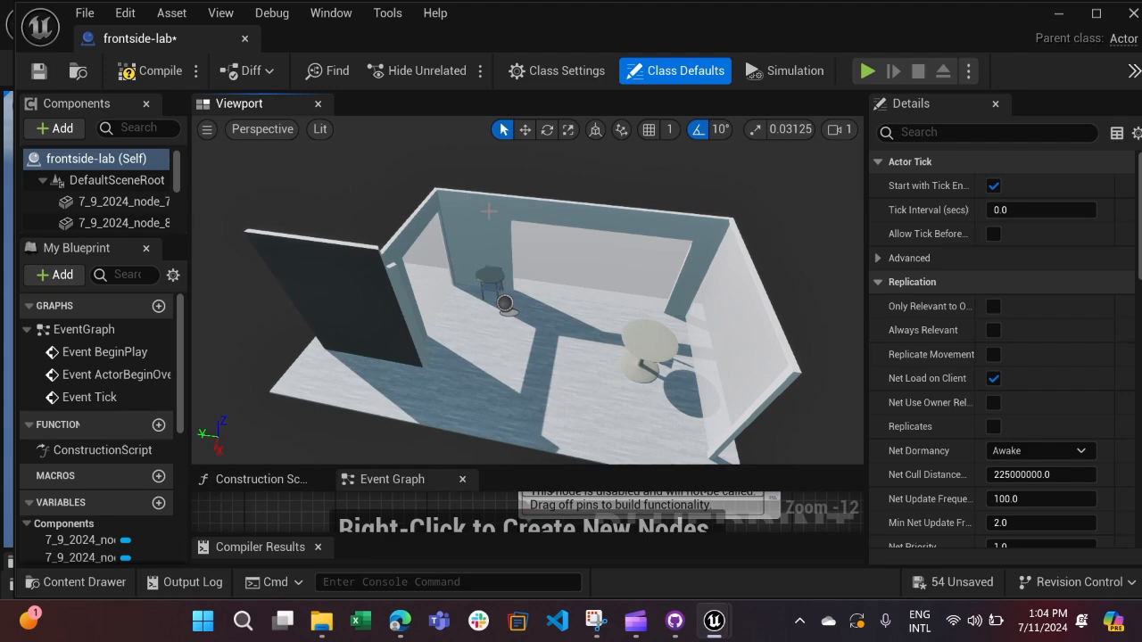
{"action": "left_click", "coordinate": [489, 210]}
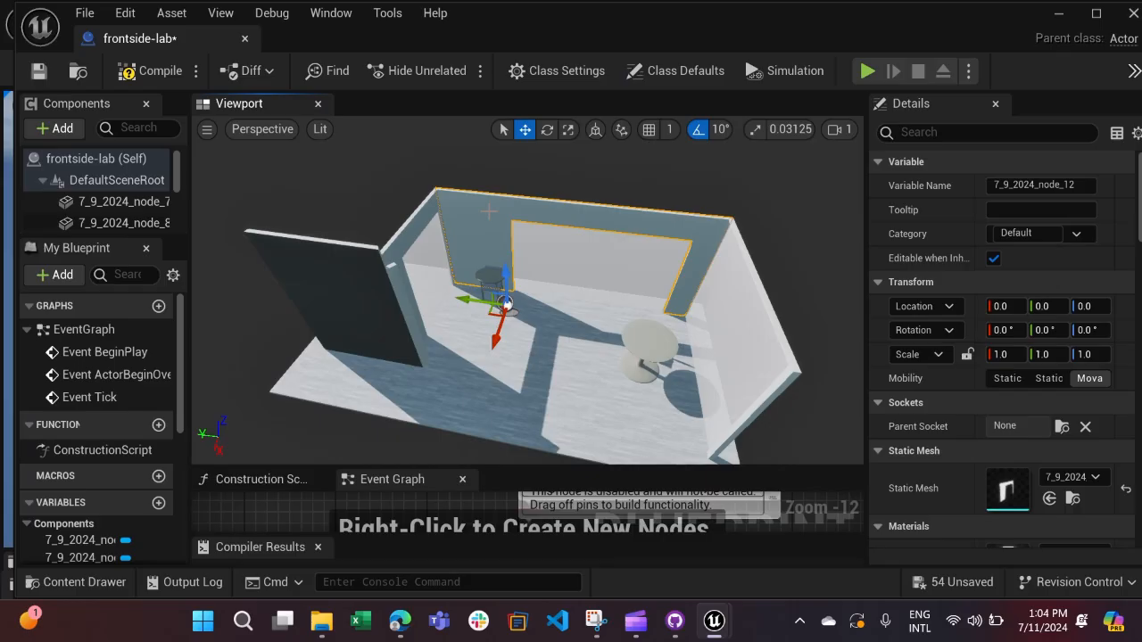
Step: Select individual room meshes in the Blueprint viewport, try moving the wall with the large opening along X, and undo the move
{"action": "left_click", "coordinate": [413, 231]}
{"action": "left_click", "coordinate": [306, 269]}
{"action": "left_click", "coordinate": [493, 361]}
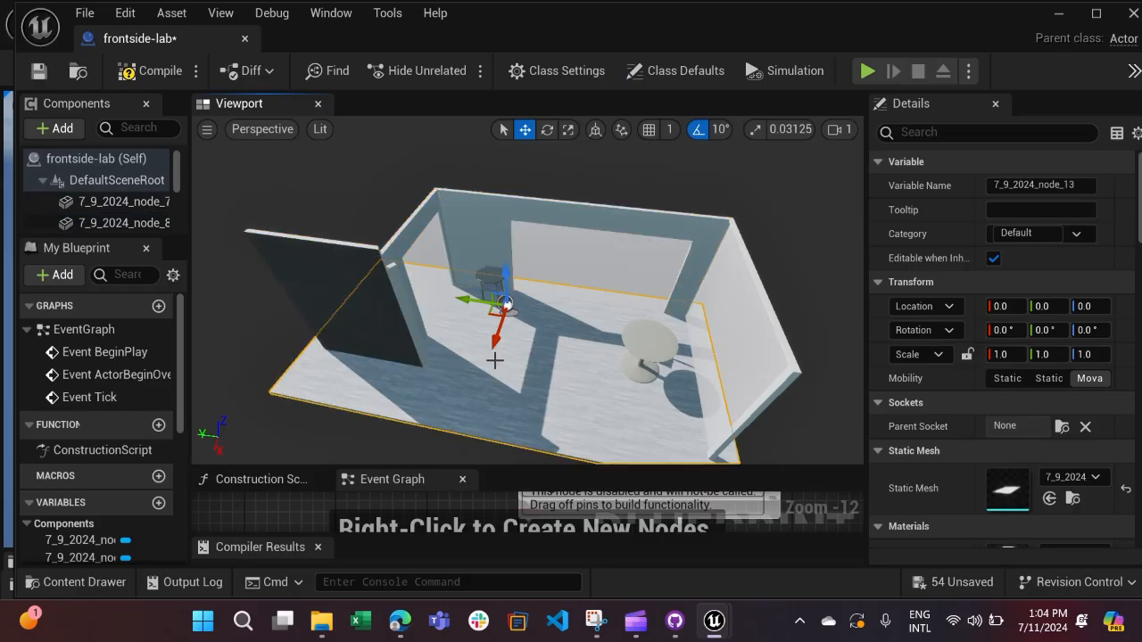
{"action": "left_click", "coordinate": [489, 231]}
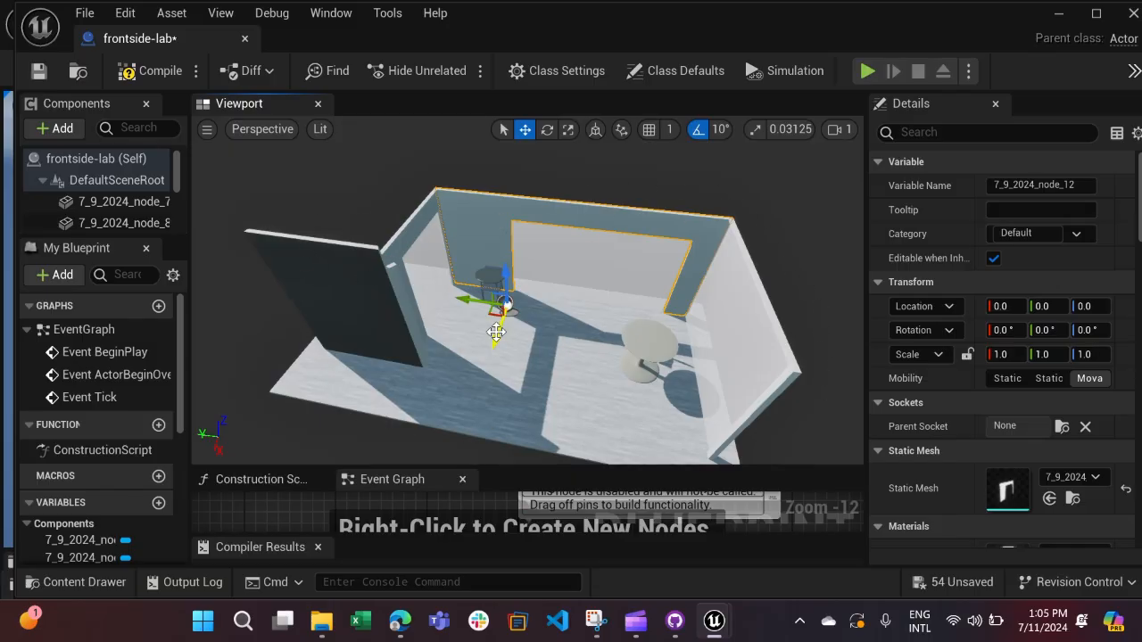
{"action": "mouse_move", "coordinate": [497, 332]}
{"action": "left_mouse_down"}
{"action": "mouse_move", "coordinate": [502, 294]}
{"action": "mouse_move", "coordinate": [503, 324]}
{"action": "left_mouse_up"}
{"action": "key", "text": "ctrl+z"}
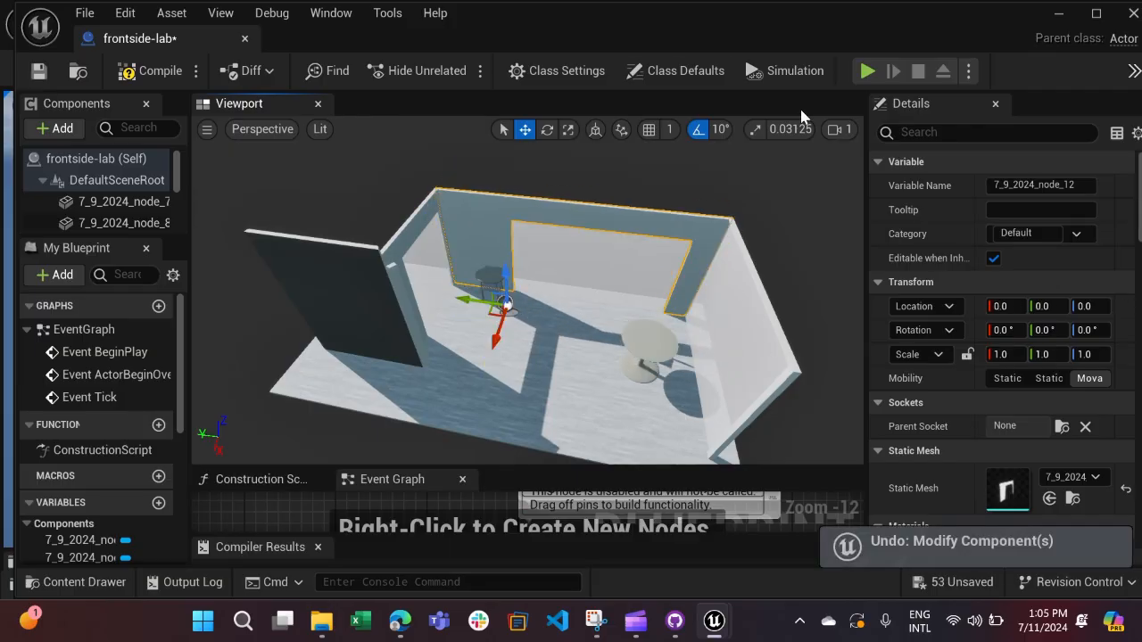
Step: Compile the frontside-lab Blueprint and close its editor
{"action": "left_click", "coordinate": [135, 75]}
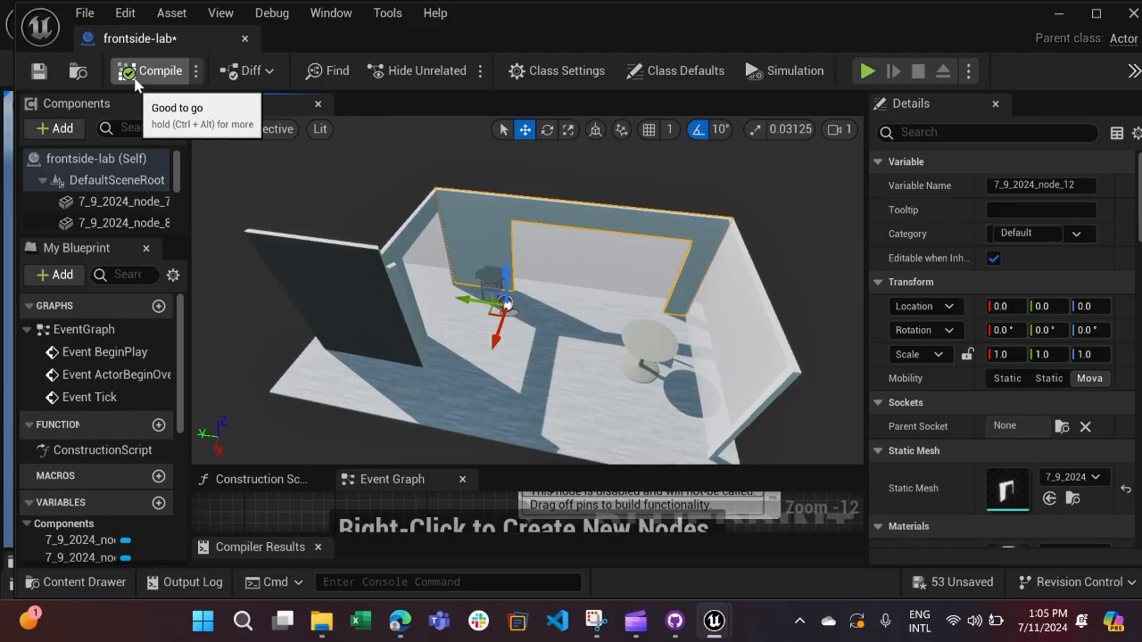
{"action": "left_click", "coordinate": [244, 39]}
Step: Place the frontside-lab Blueprint in the Retail-Lab-MAIN level beside the retail-lab room's large opening and scale it up uniformly
{"action": "right_click_drag", "start_coordinate": [641, 262], "coordinate": [600, 269]}
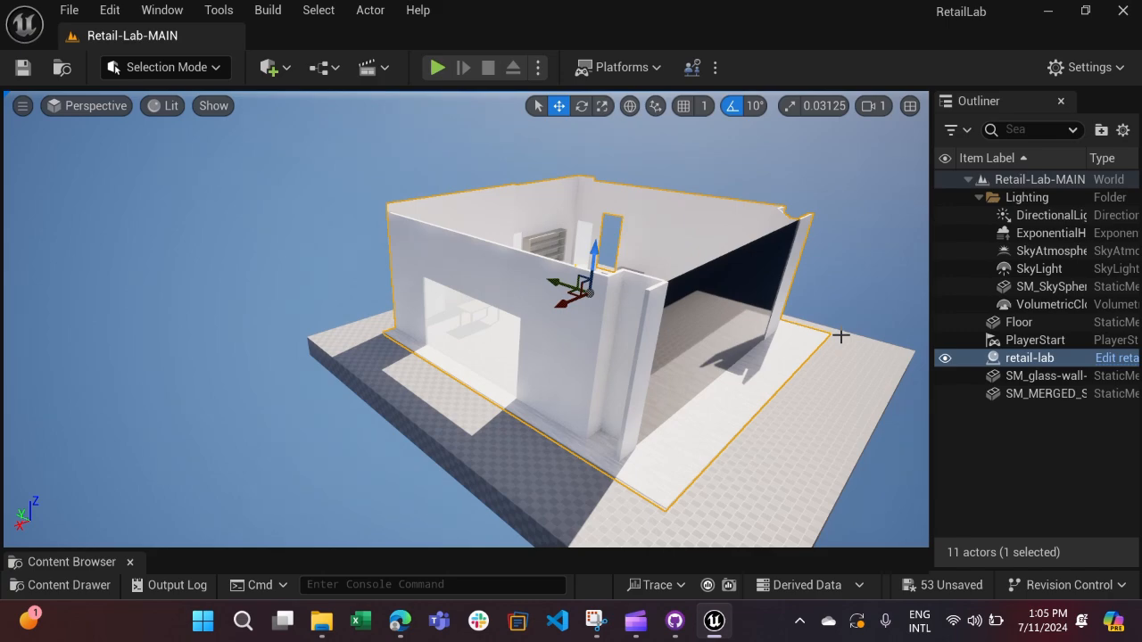
{"action": "key", "text": "ctrl+space"}
{"action": "scroll", "coordinate": [669, 517], "scroll_direction": "down", "scroll_amount": 1}
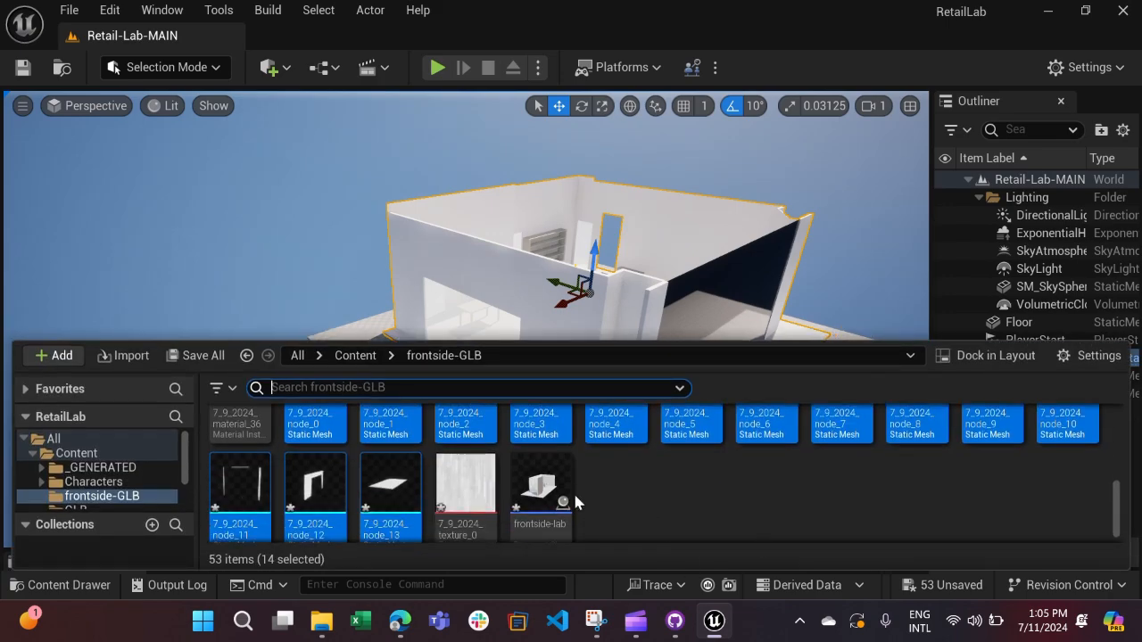
{"action": "left_click_drag", "start_coordinate": [542, 477], "coordinate": [424, 327]}
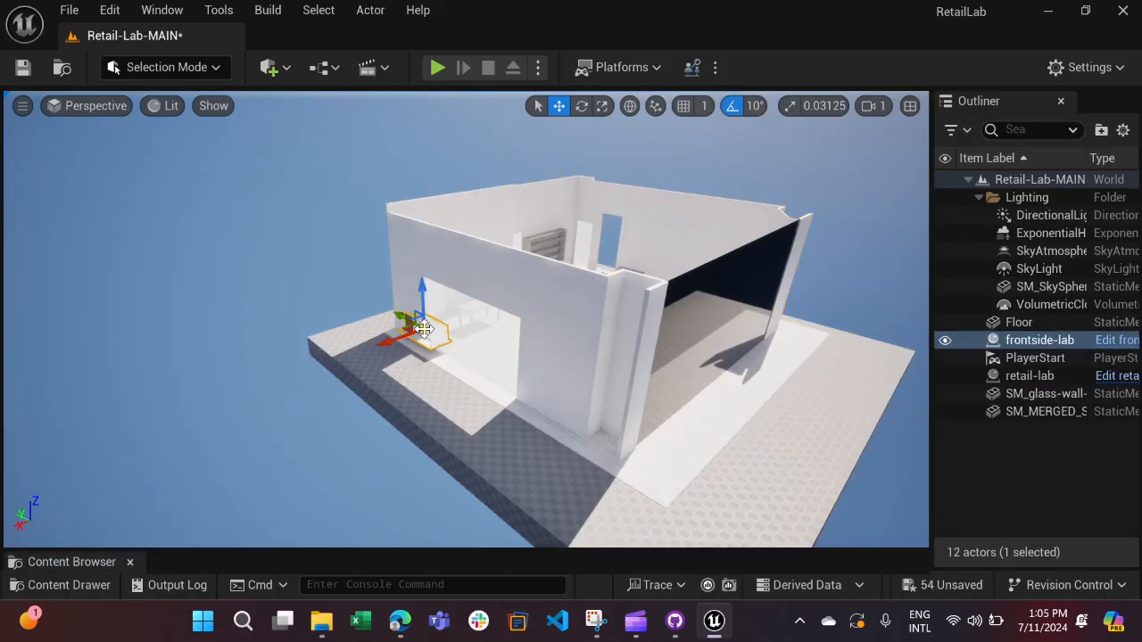
{"action": "left_click", "coordinate": [602, 106]}
{"action": "left_click_drag", "start_coordinate": [419, 332], "coordinate": [512, 256]}
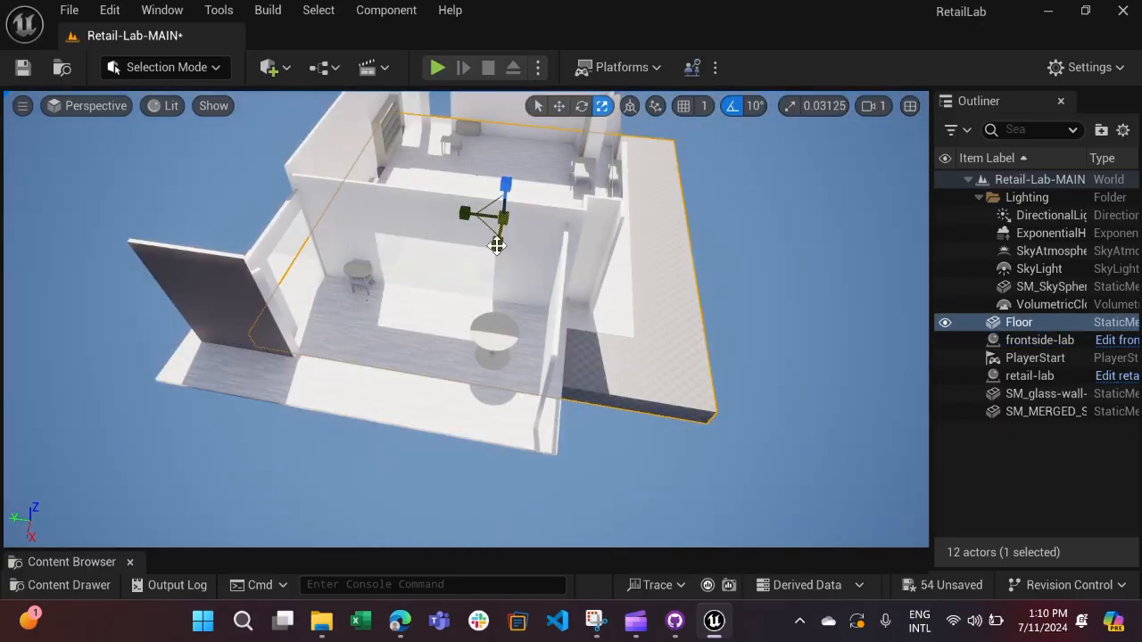
Step: Scale up the Floor so it extends beneath the frontside-lab room, and fine-tune the height of frontside-lab above it
{"action": "left_click_drag", "start_coordinate": [497, 246], "coordinate": [461, 184]}
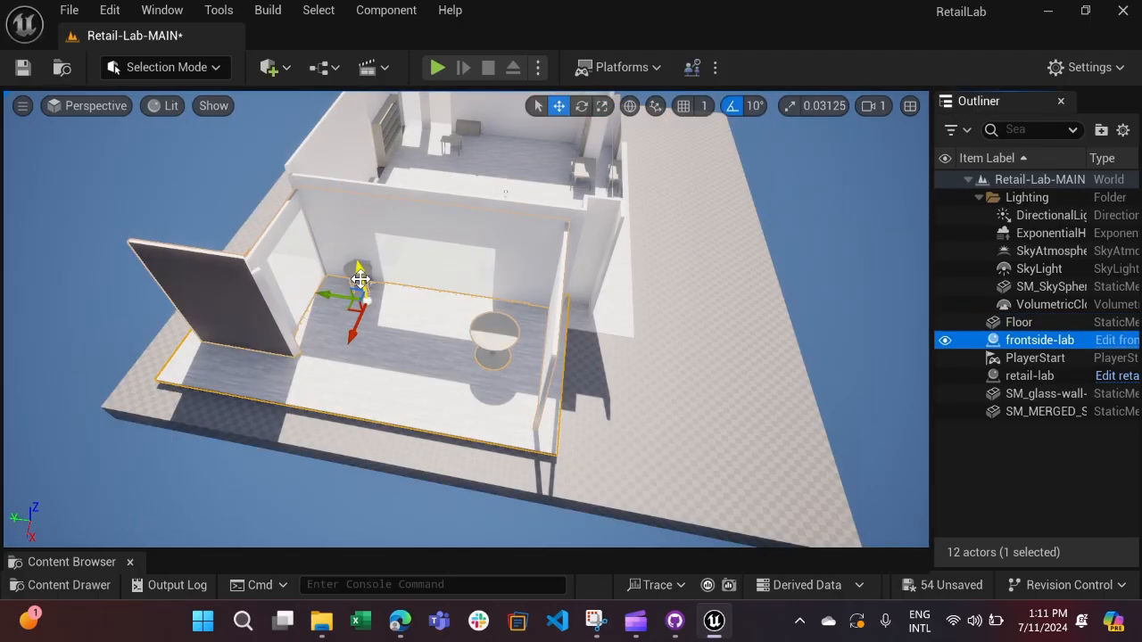
{"action": "left_click_drag", "start_coordinate": [361, 281], "coordinate": [361, 284]}
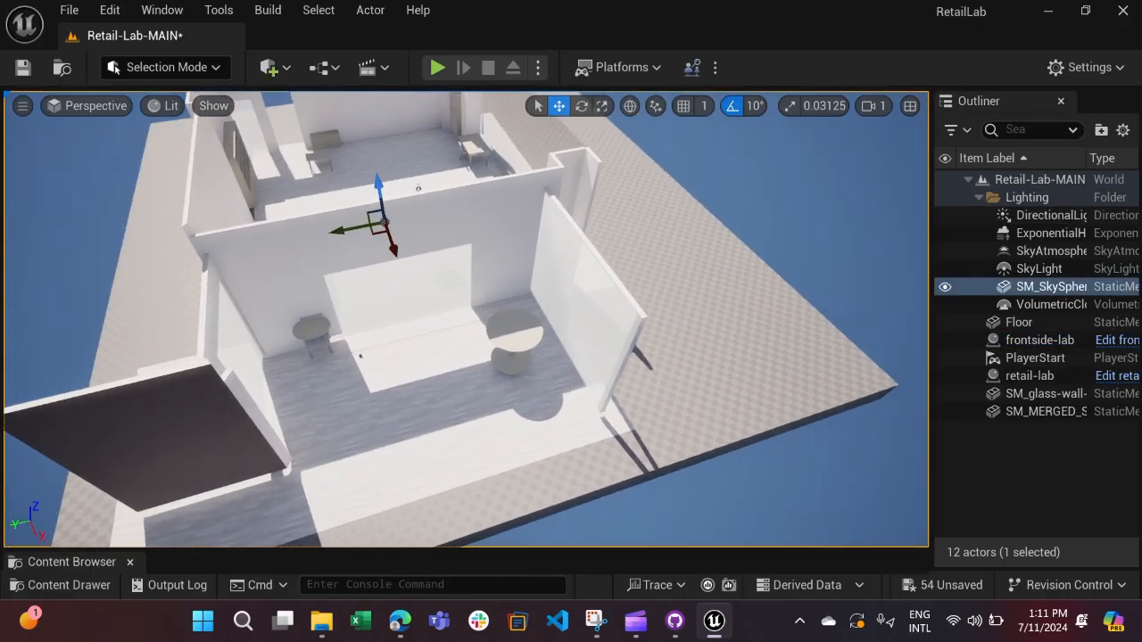
{"action": "mouse_move", "coordinate": [466, 319]}
{"action": "right_mouse_down"}
{"action": "mouse_move", "coordinate": [516, 338]}
{"action": "mouse_move", "coordinate": [486, 369]}
{"action": "mouse_move", "coordinate": [435, 383]}
{"action": "mouse_move", "coordinate": [332, 325]}
{"action": "mouse_move", "coordinate": [490, 337]}
{"action": "mouse_move", "coordinate": [403, 330]}
{"action": "mouse_move", "coordinate": [459, 323]}
{"action": "right_mouse_up"}
{"action": "right_click_drag", "start_coordinate": [617, 436], "coordinate": [533, 424]}
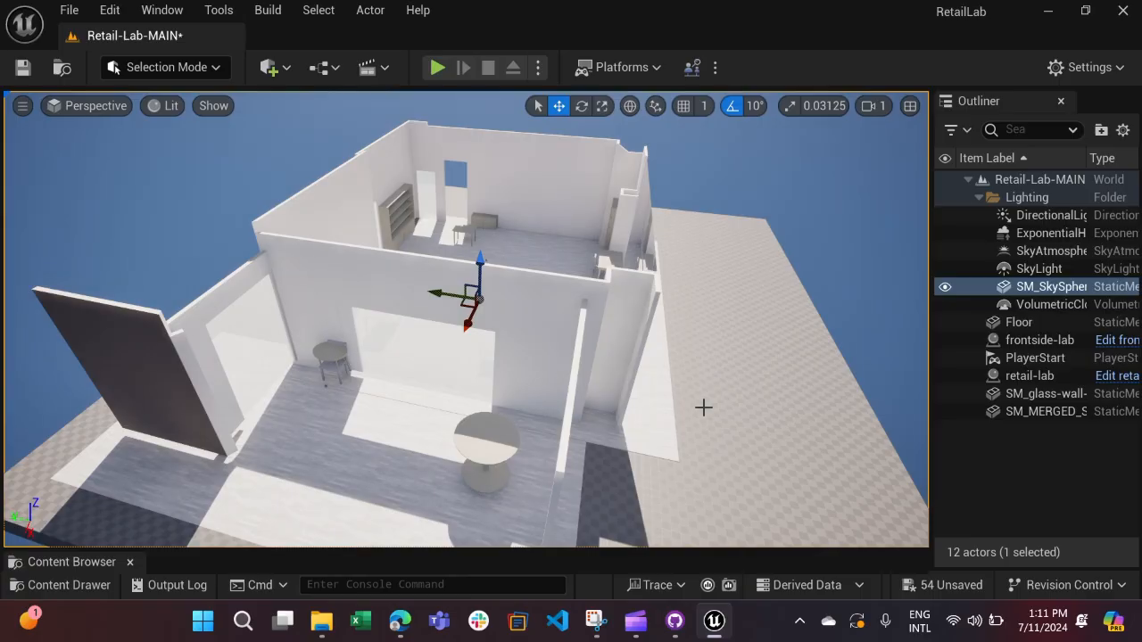